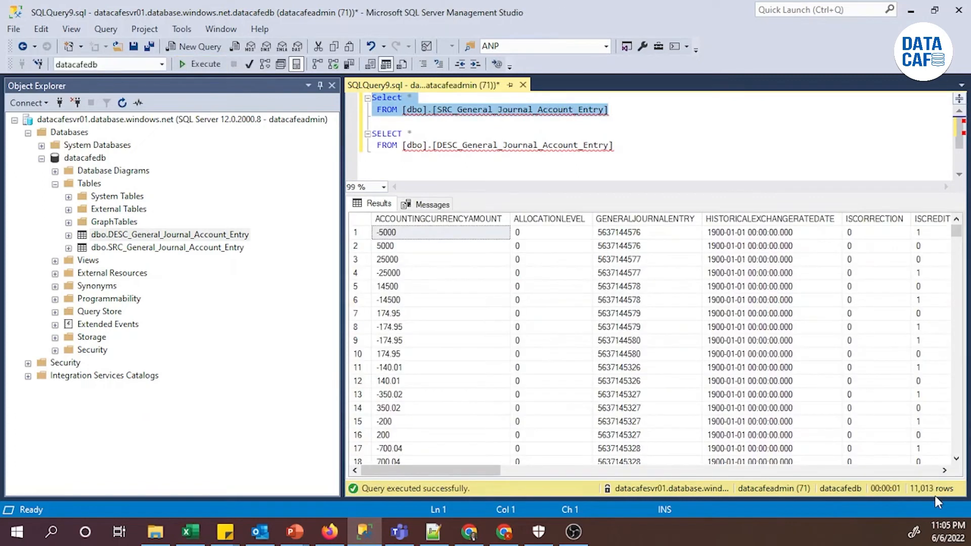
Run the select query on DESC_General_Journal_Account_Entry alone, and run it together with the SRC_General_Journal_Account_Entry query to compare both tables.
{"action": "left_click_drag", "start_coordinate": [617, 146], "coordinate": [341, 128]}
{"action": "left_click", "coordinate": [209, 63]}
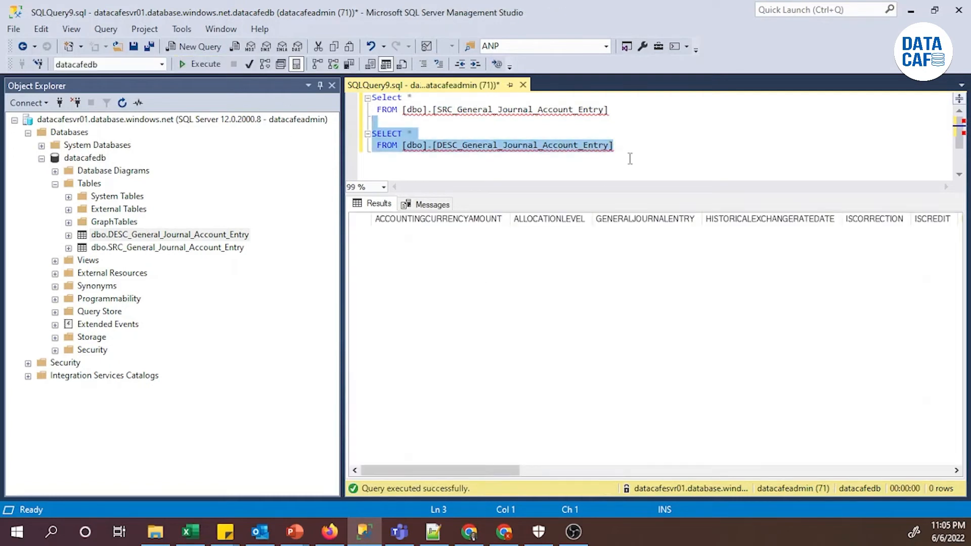
{"action": "left_click", "coordinate": [616, 146]}
{"action": "left_click_drag", "start_coordinate": [615, 147], "coordinate": [360, 96]}
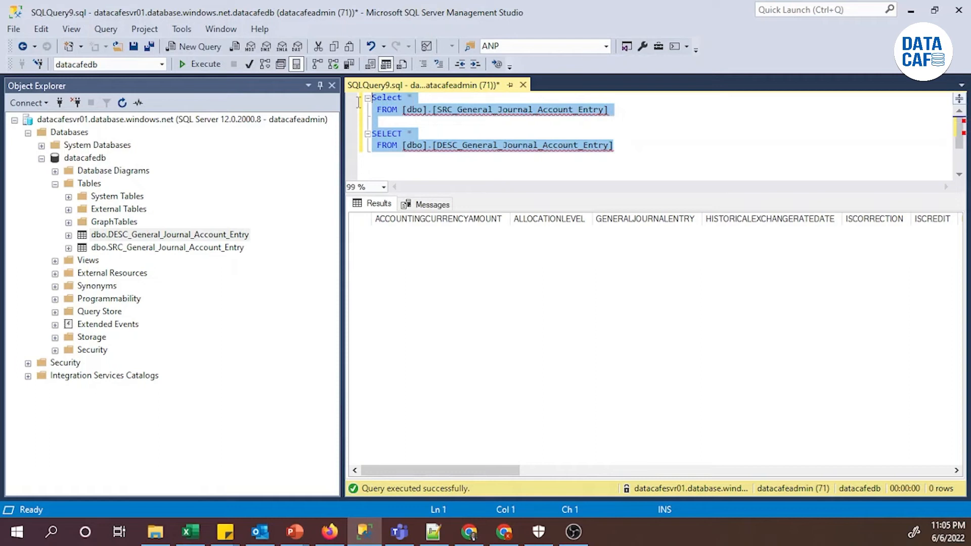
{"action": "left_click", "coordinate": [195, 64]}
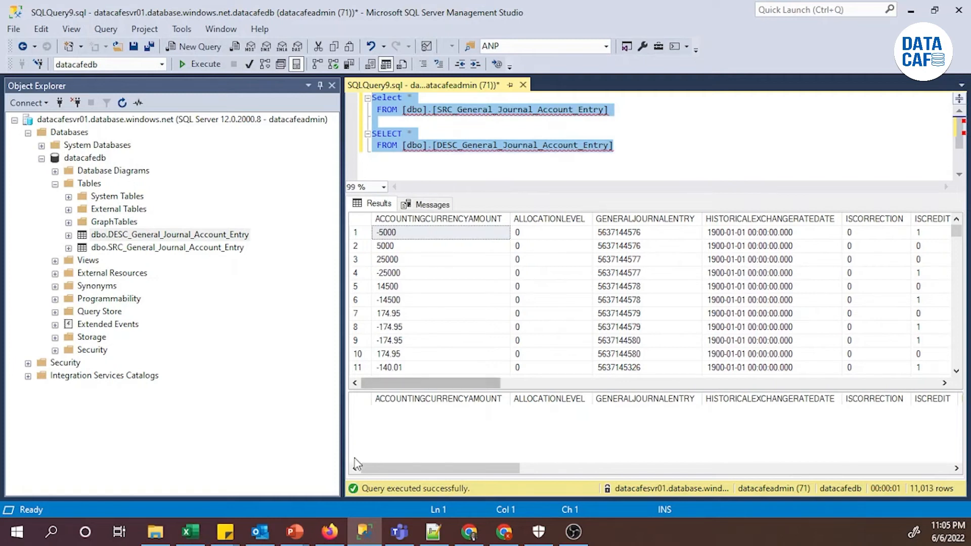
Switch to Azure Data Factory in Firefox and review the authoring, pipeline monitoring and management pages of datacafedf.
{"action": "left_click", "coordinate": [330, 532]}
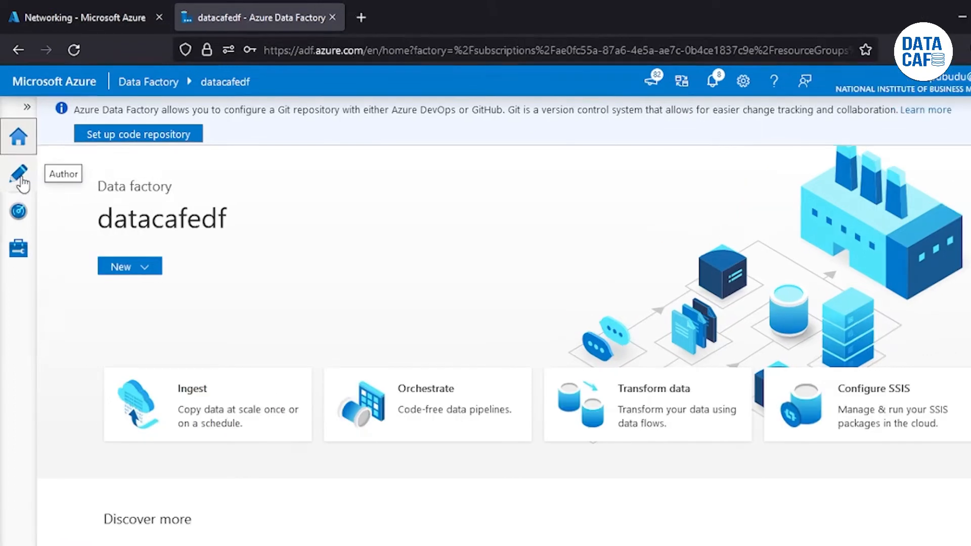
{"action": "left_click", "coordinate": [18, 164]}
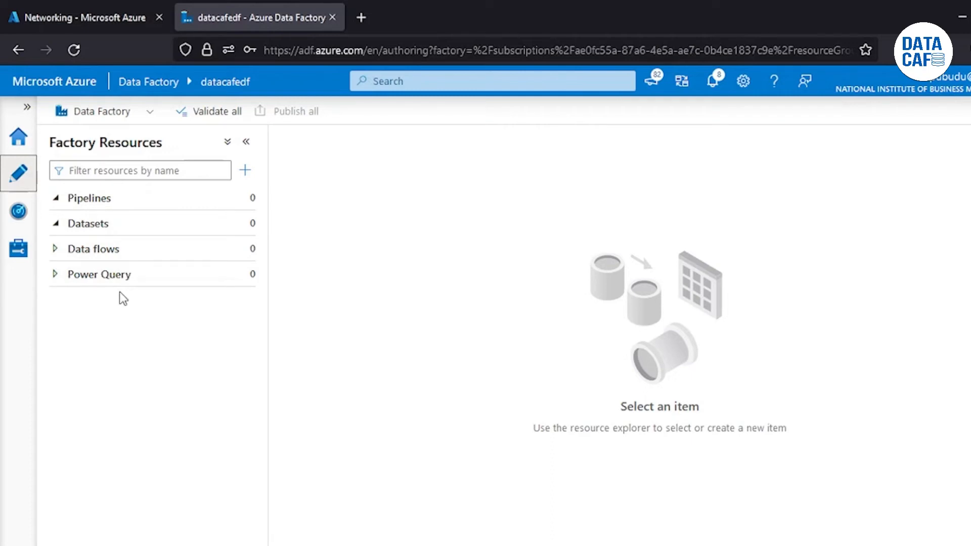
{"action": "left_click", "coordinate": [15, 213]}
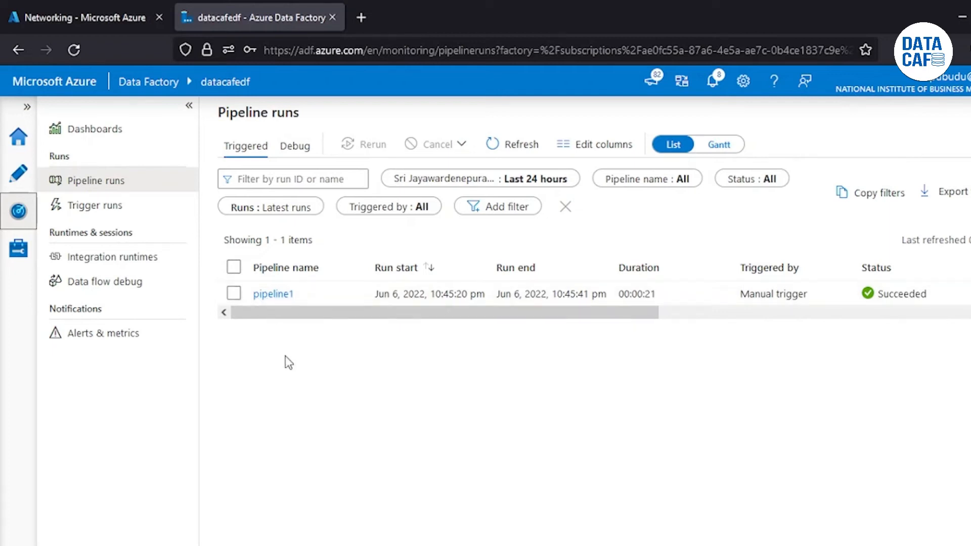
{"action": "left_click", "coordinate": [22, 252]}
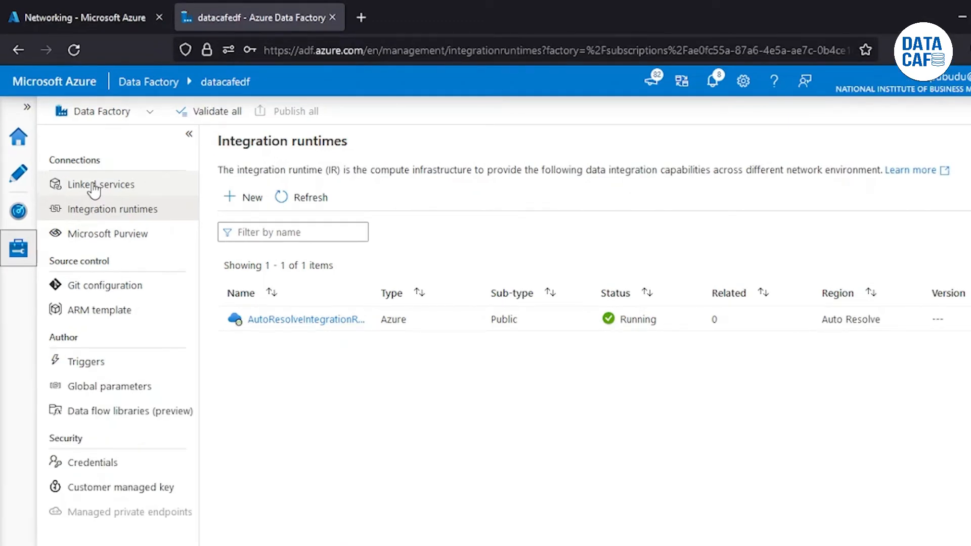
Start a new linked service in the data factory using the Azure SQL Database data store.
{"action": "left_click", "coordinate": [94, 190]}
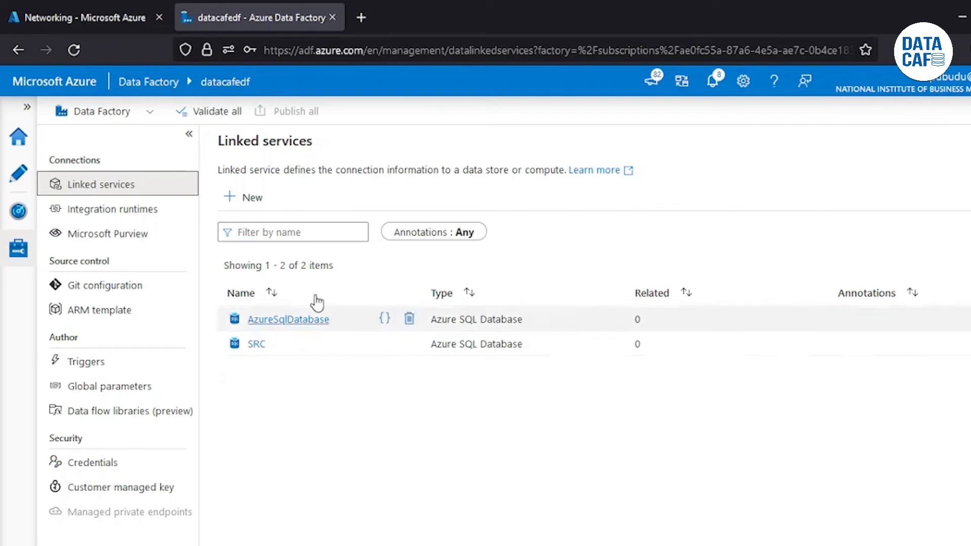
{"action": "left_click", "coordinate": [261, 201]}
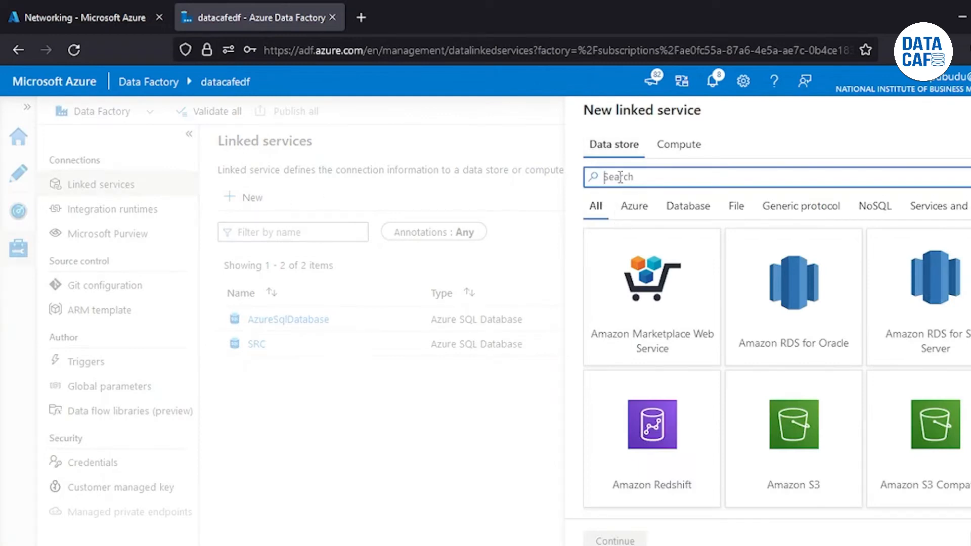
{"action": "left_click", "coordinate": [633, 220]}
{"action": "scroll", "coordinate": [888, 371], "scroll_direction": "down", "scroll_amount": 3}
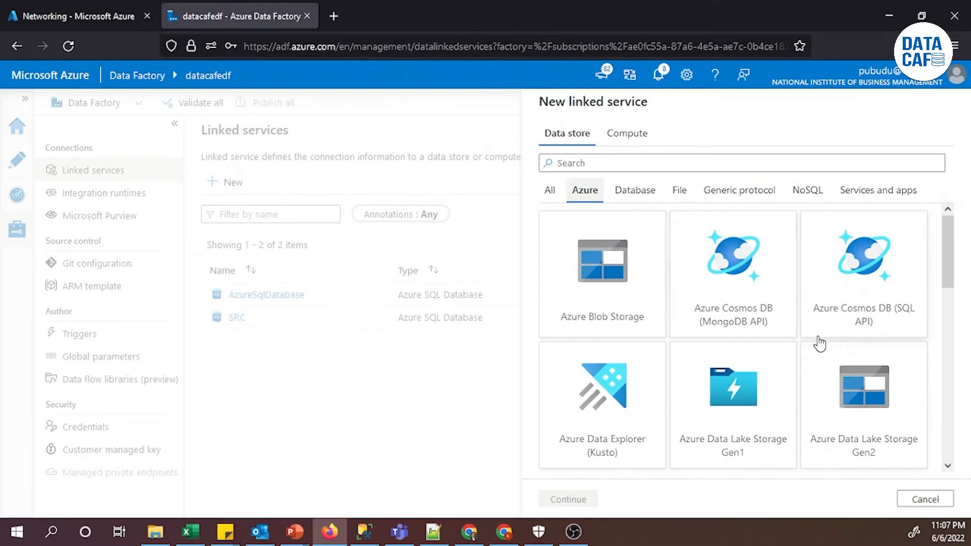
{"action": "scroll", "coordinate": [840, 400], "scroll_direction": "down", "scroll_amount": 2}
{"action": "scroll", "coordinate": [814, 369], "scroll_direction": "up", "scroll_amount": 3}
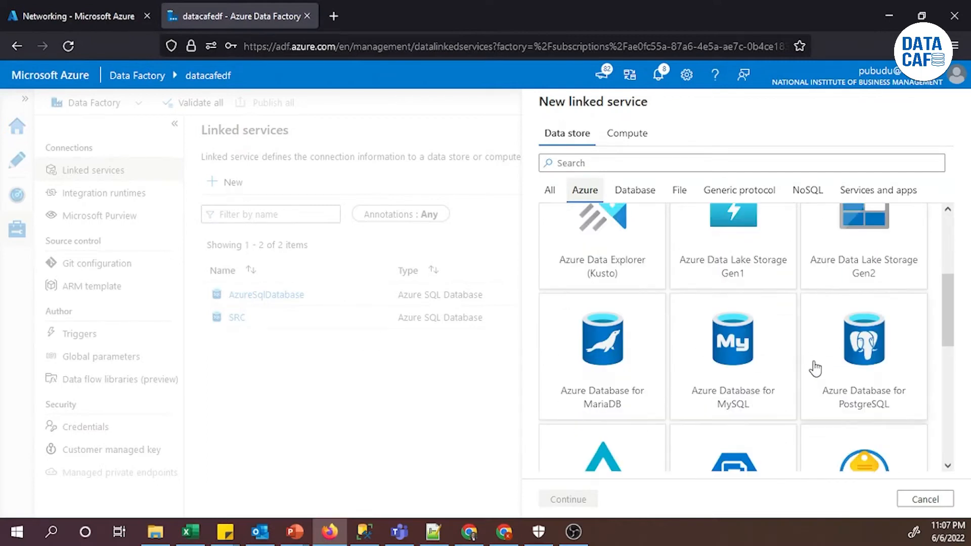
{"action": "scroll", "coordinate": [798, 333], "scroll_direction": "up", "scroll_amount": 3}
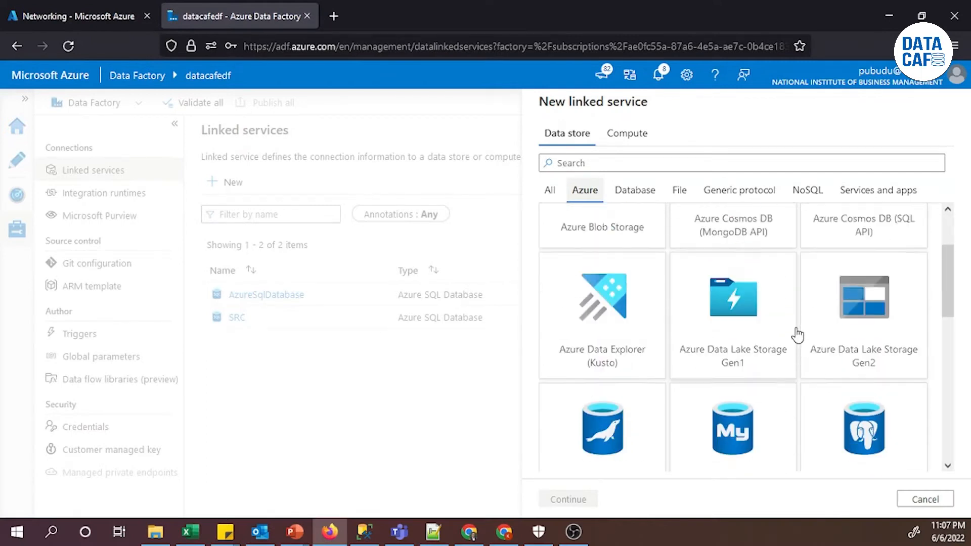
{"action": "scroll", "coordinate": [797, 336], "scroll_direction": "down", "scroll_amount": 1}
{"action": "scroll", "coordinate": [797, 335], "scroll_direction": "up", "scroll_amount": 1}
{"action": "scroll", "coordinate": [797, 335], "scroll_direction": "down", "scroll_amount": 4}
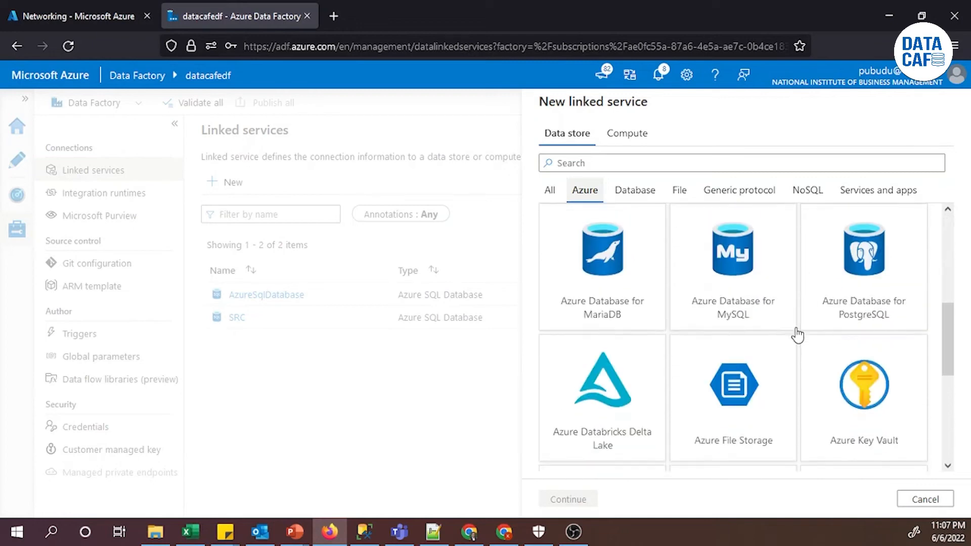
{"action": "scroll", "coordinate": [798, 335], "scroll_direction": "down", "scroll_amount": 2}
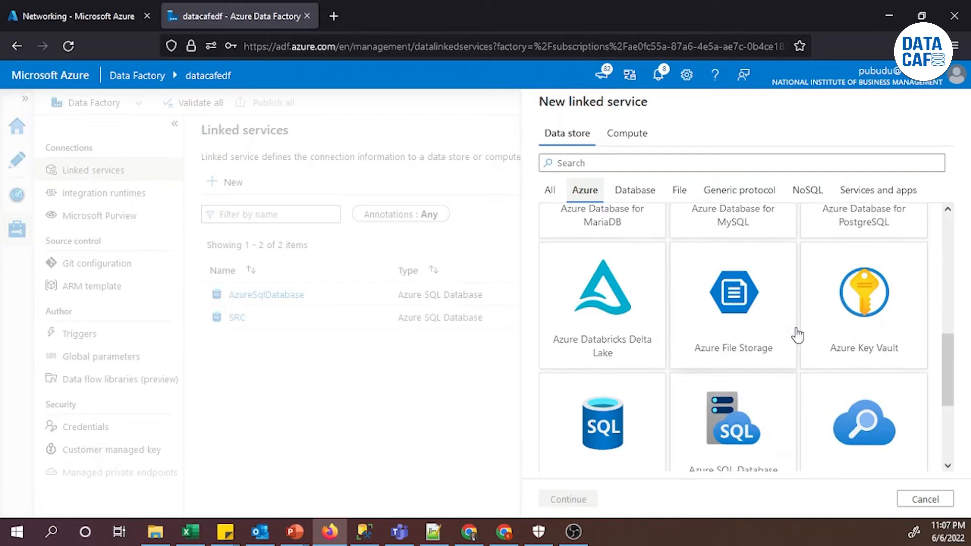
{"action": "left_click", "coordinate": [562, 336]}
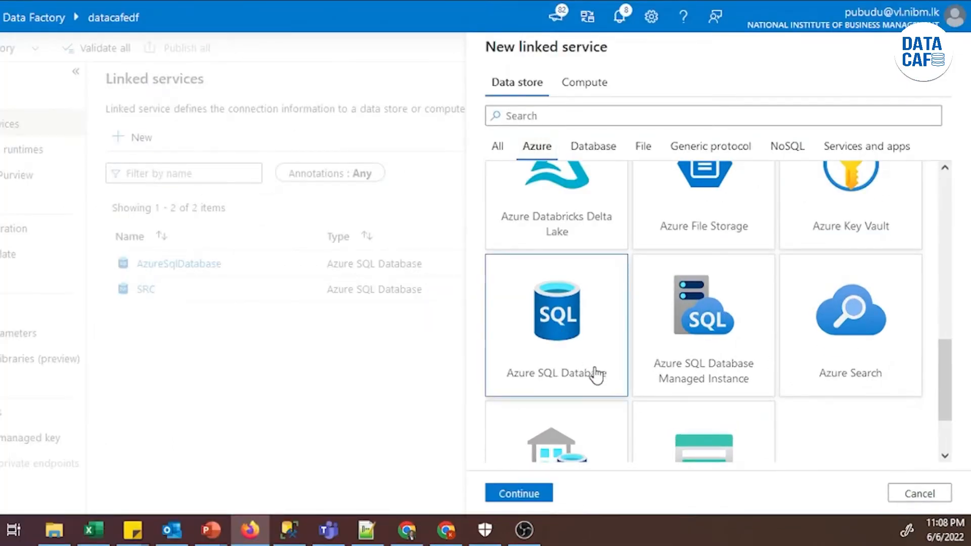
{"action": "left_click", "coordinate": [531, 495]}
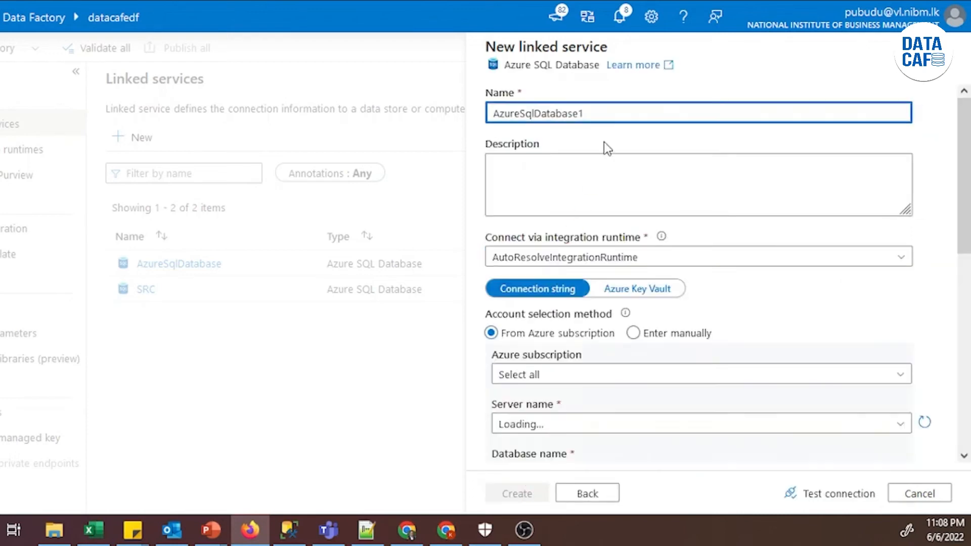
Name the new linked service AzureDatabase.
{"action": "key", "text": "BackSpace"}
{"action": "key", "text": "BackSpace"}
{"action": "key", "text": "BackSpace"}
{"action": "key", "text": "BackSpace"}
{"action": "key", "text": "BackSpace"}
{"action": "key", "text": "BackSpace"}
{"action": "key", "text": "BackSpace"}
{"action": "key", "text": "BackSpace"}
{"action": "key", "text": "BackSpace"}
{"action": "key", "text": "BackSpace"}
{"action": "key", "text": "BackSpace"}
{"action": "key", "text": "BackSpace"}
{"action": "key", "text": "BackSpace"}
{"action": "key", "text": "BackSpace"}
{"action": "key", "text": "BackSpace"}
{"action": "key", "text": "BackSpace"}
{"action": "key", "text": "BackSpace"}
{"action": "type", "text": "AzureDatabase"}
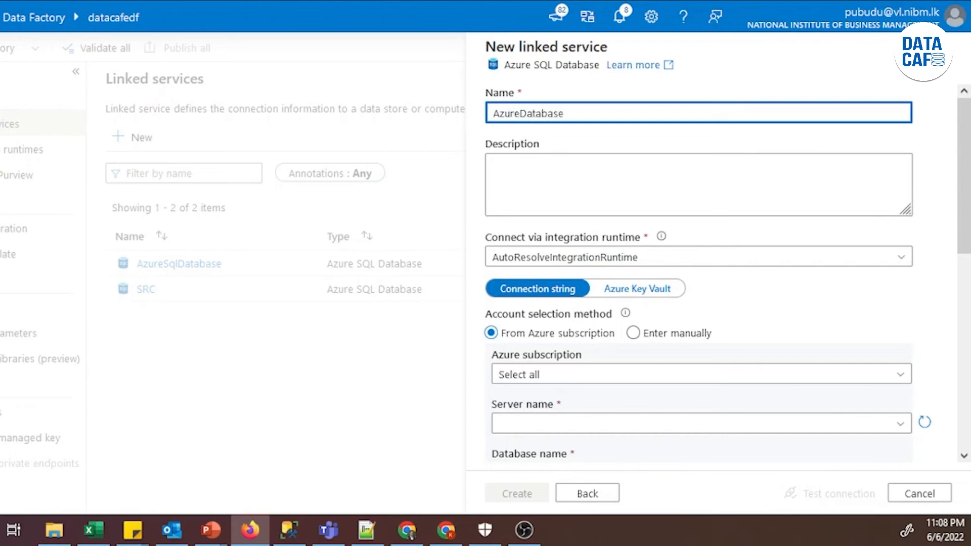
Enter "Azure Database configuration" as the linked service's description.
{"action": "left_click", "coordinate": [643, 187]}
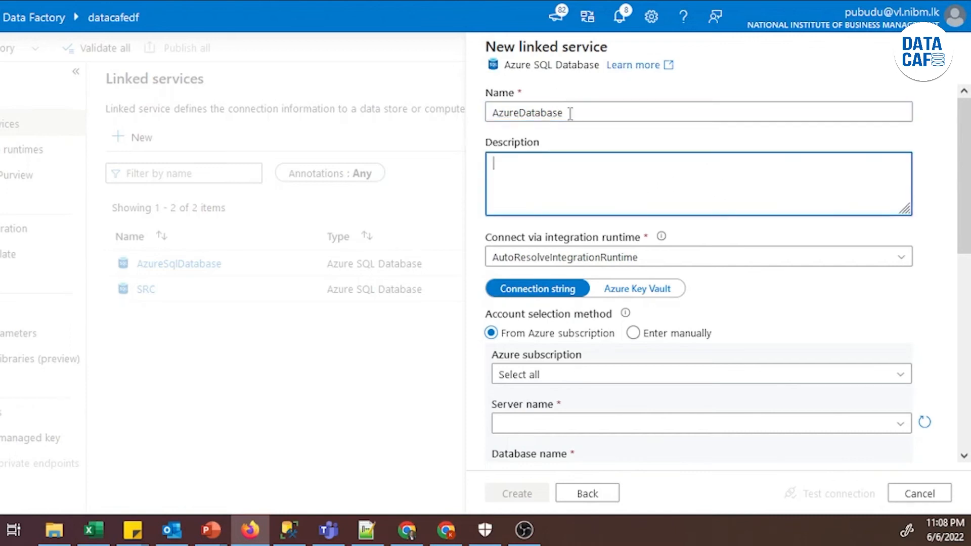
{"action": "left_click", "coordinate": [488, 95]}
{"action": "key", "text": "ctrl+c"}
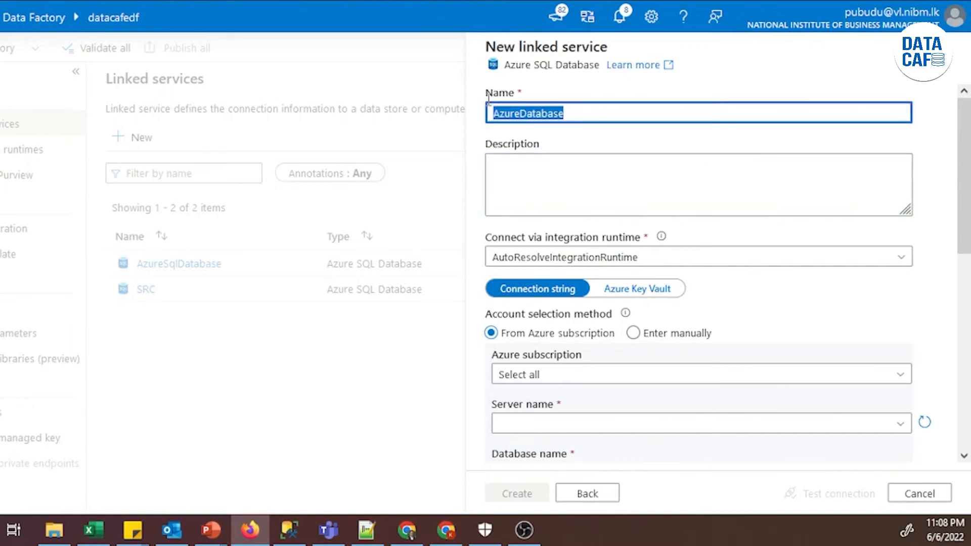
{"action": "left_click", "coordinate": [521, 187]}
{"action": "key", "text": "ctrl+v"}
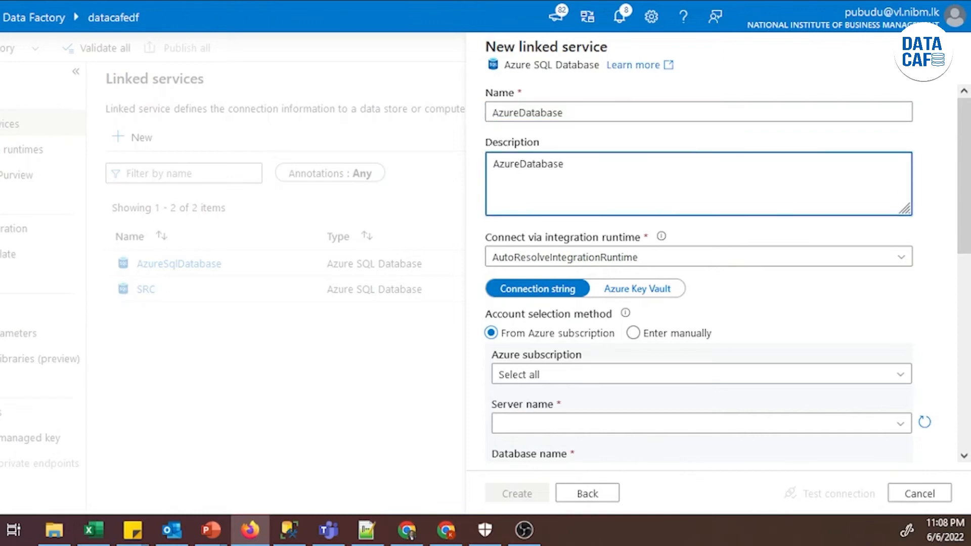
{"action": "type", "text": "configura"}
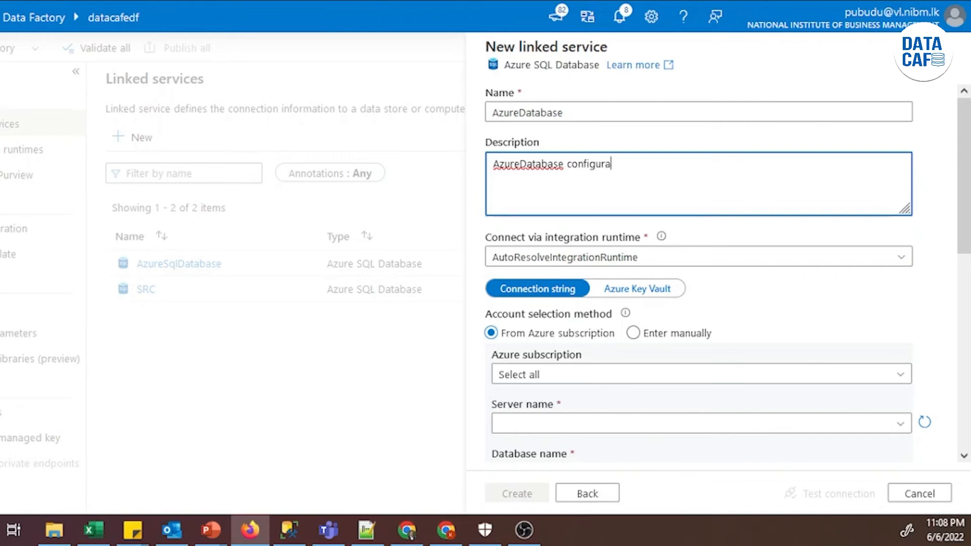
{"action": "type", "text": "tion"}
Connect via AutoResolveIntegrationRuntime to the datacafedb database on server datacafesvr01 in the Azure for Students subscription.
{"action": "left_click", "coordinate": [560, 263]}
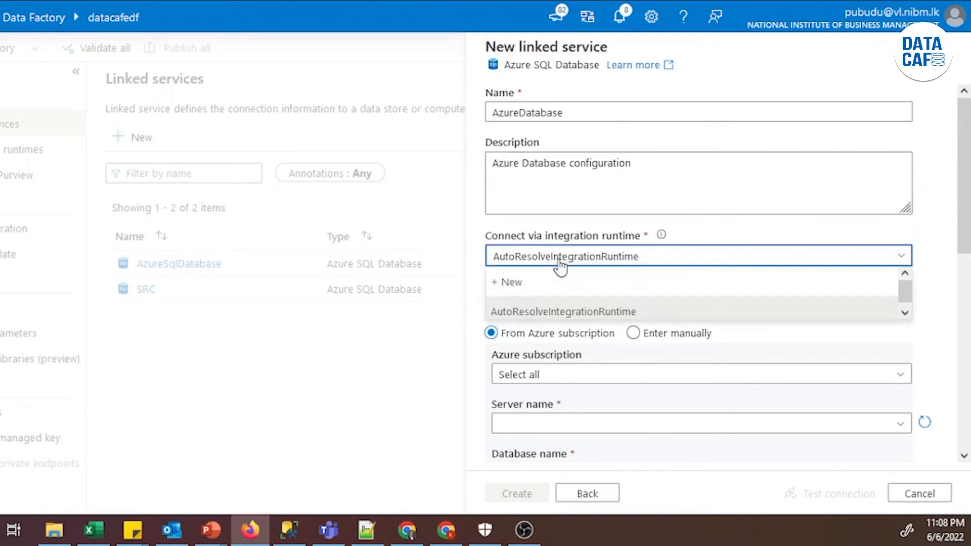
{"action": "left_click", "coordinate": [532, 313]}
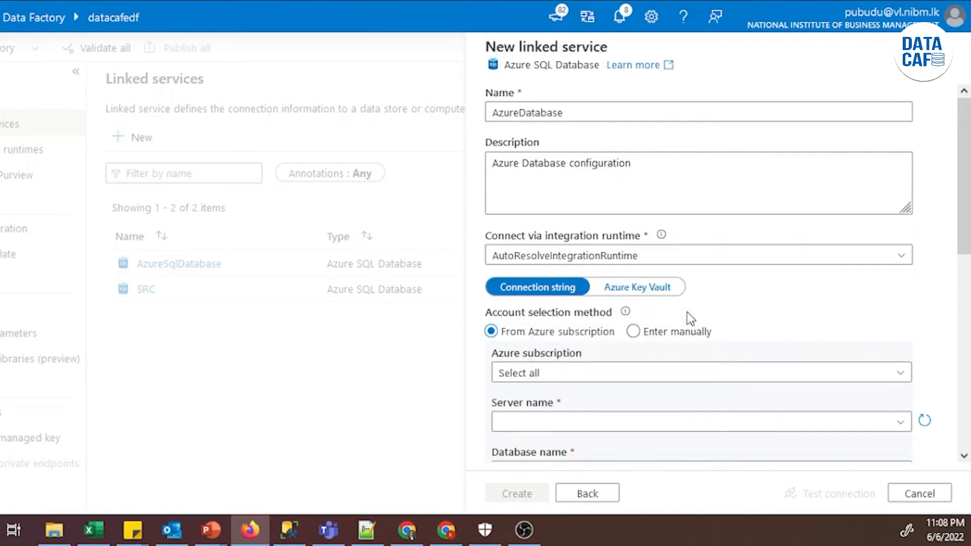
{"action": "scroll", "coordinate": [592, 359], "scroll_direction": "down", "scroll_amount": 2}
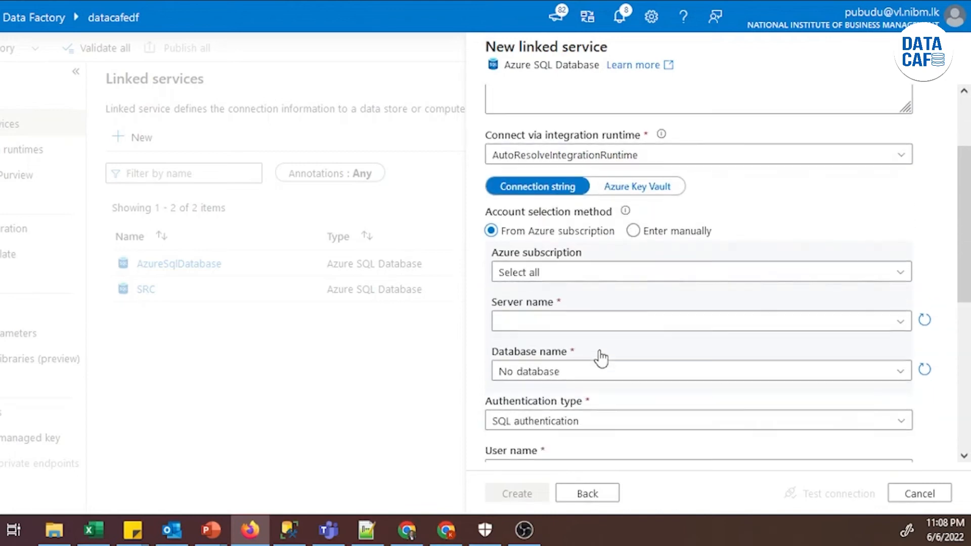
{"action": "left_click", "coordinate": [556, 272]}
{"action": "left_click", "coordinate": [536, 330]}
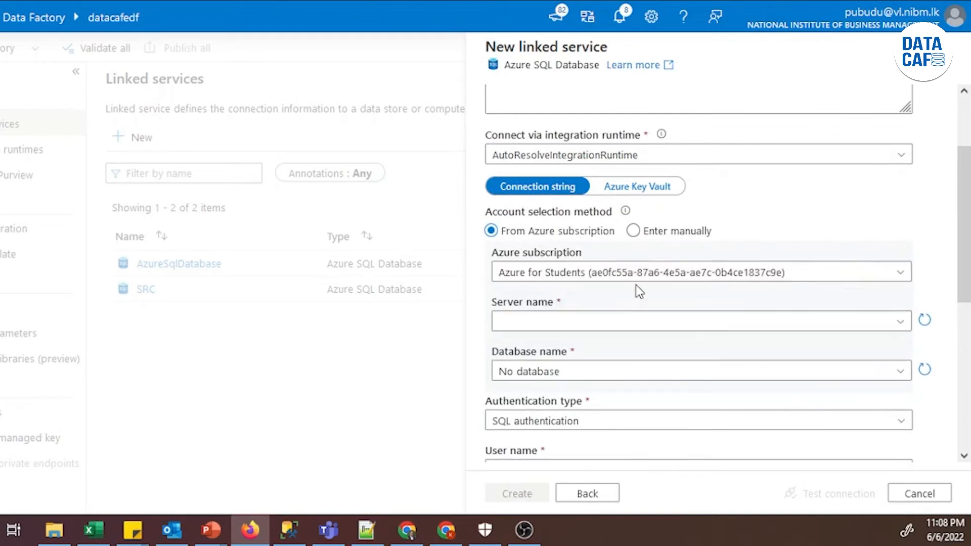
{"action": "left_click", "coordinate": [604, 324]}
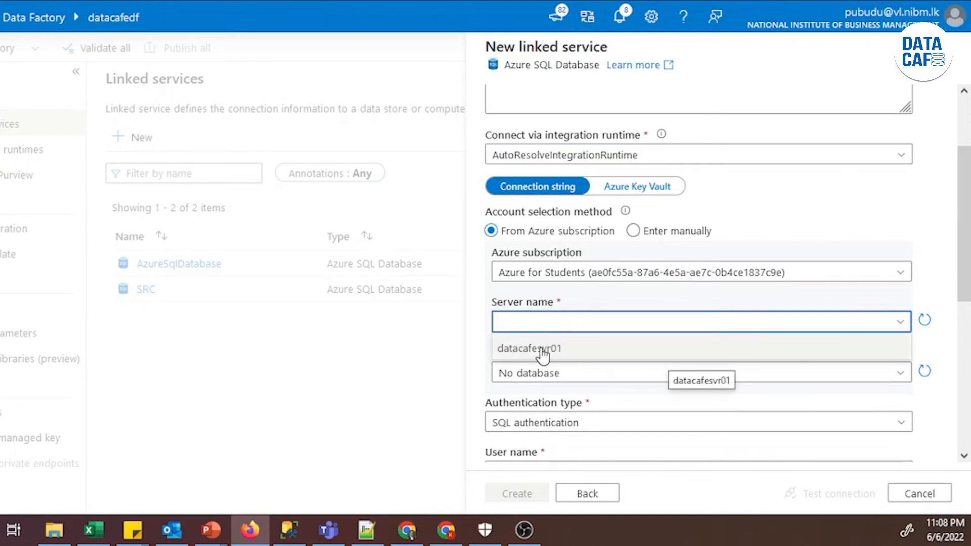
{"action": "left_click", "coordinate": [541, 349]}
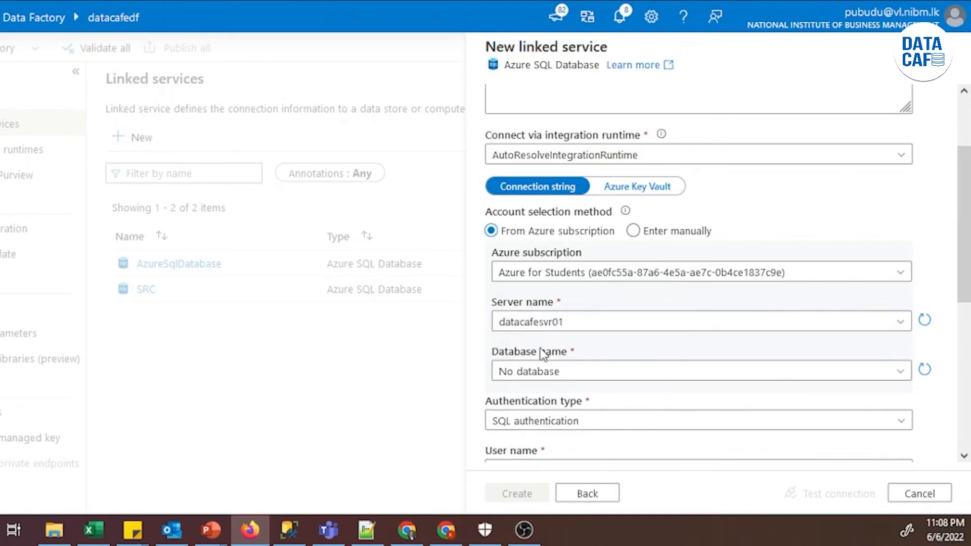
{"action": "left_click", "coordinate": [553, 374]}
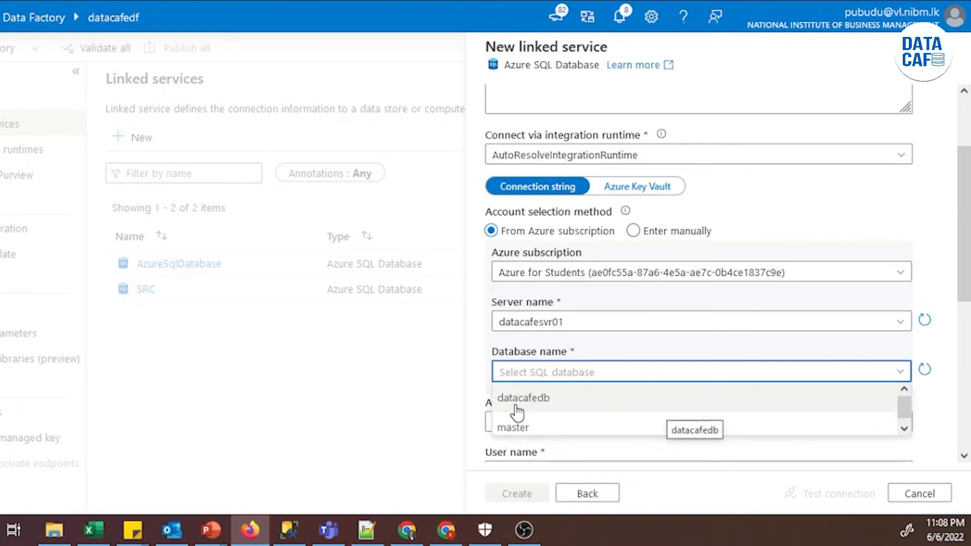
{"action": "left_click", "coordinate": [514, 399]}
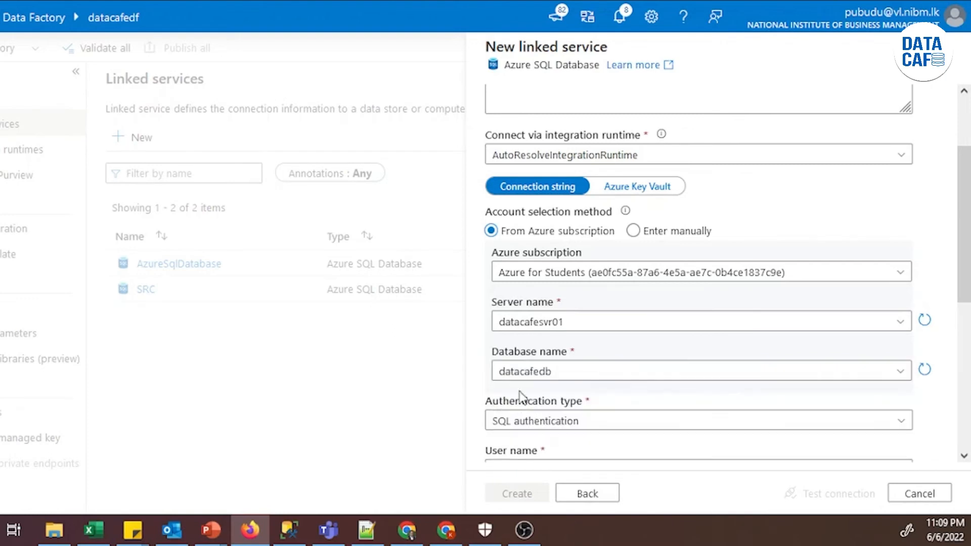
Enter datacafeadmin as the SQL authentication user name with the account password, and test the linked service's connection.
{"action": "scroll", "coordinate": [553, 354], "scroll_direction": "down", "scroll_amount": 4}
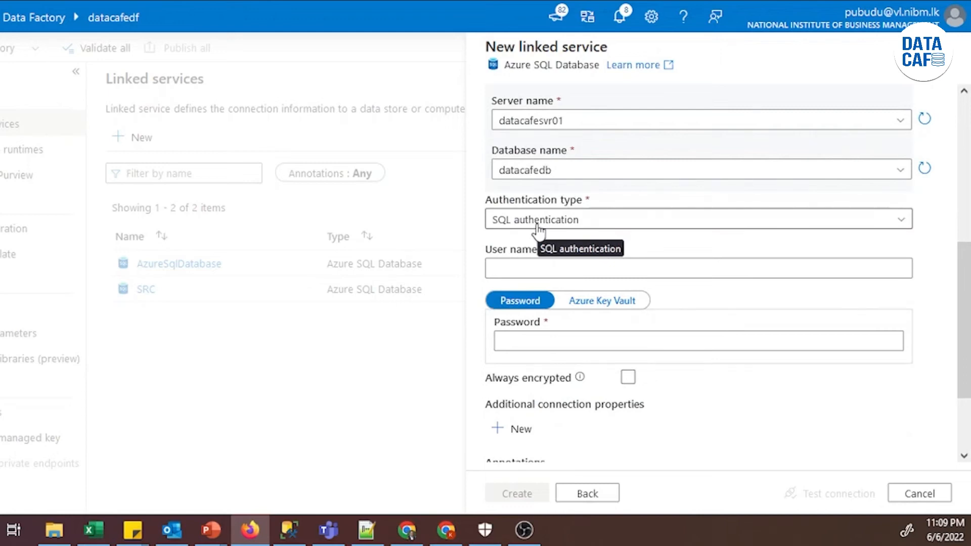
{"action": "left_click", "coordinate": [514, 266]}
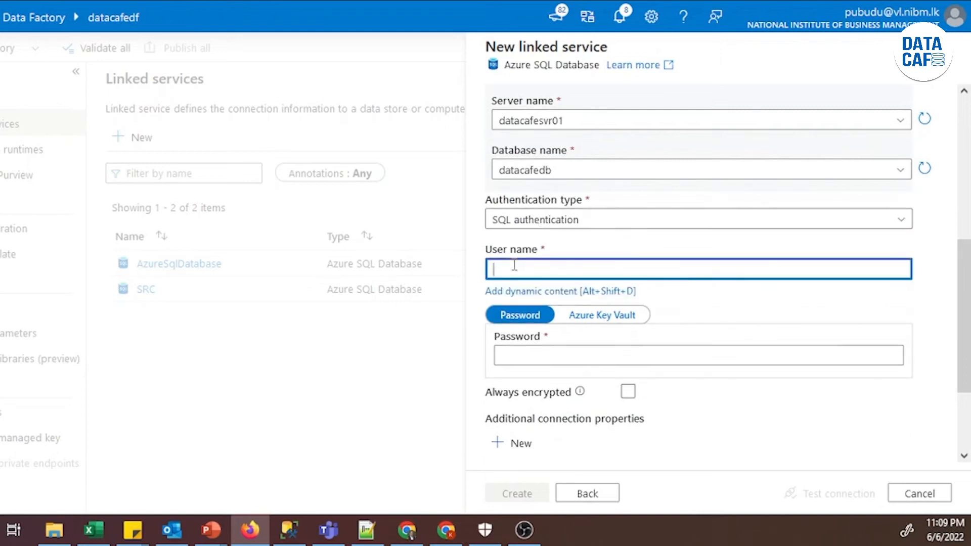
{"action": "type", "text": "datacafeadmin"}
{"action": "left_click", "coordinate": [560, 359]}
{"action": "type", "text": "*****"}
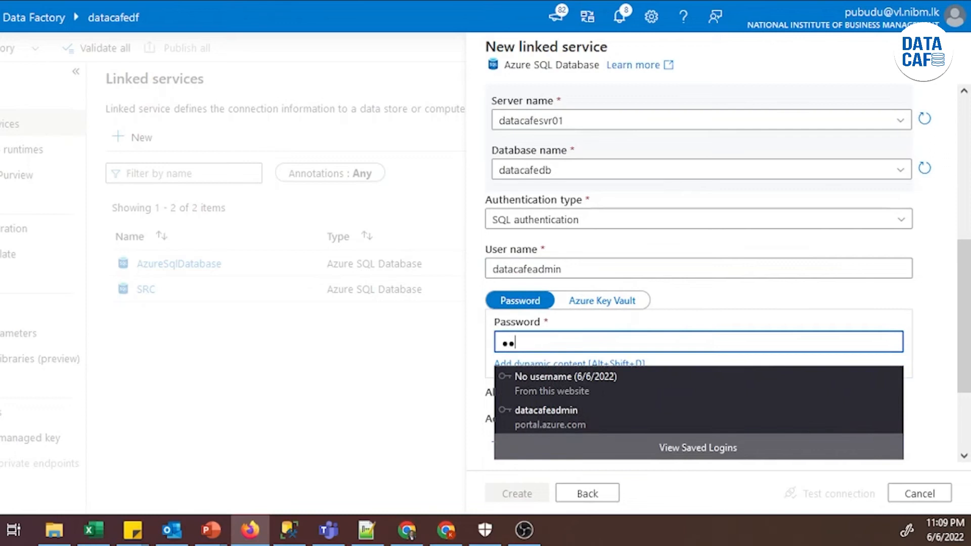
{"action": "type", "text": "****"}
{"action": "left_click", "coordinate": [462, 358]}
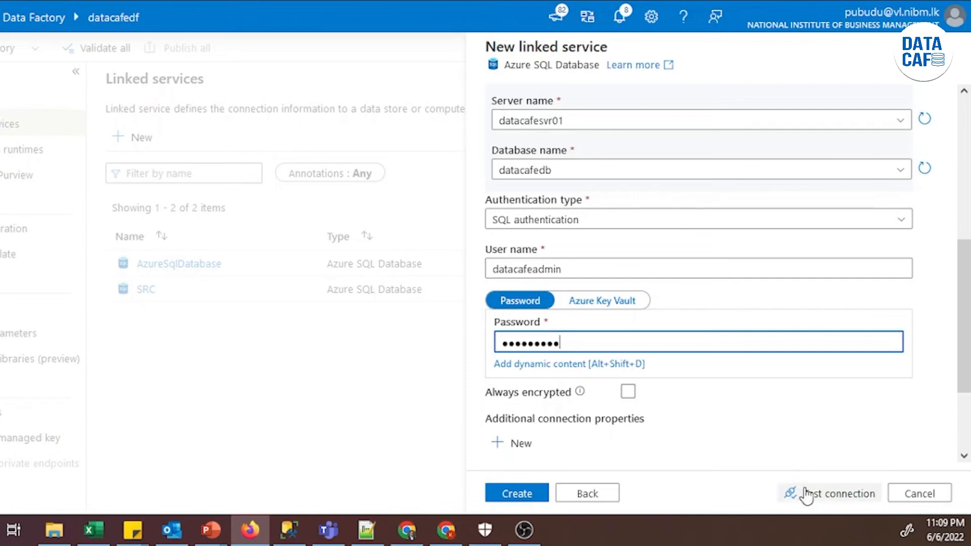
{"action": "left_click", "coordinate": [829, 493]}
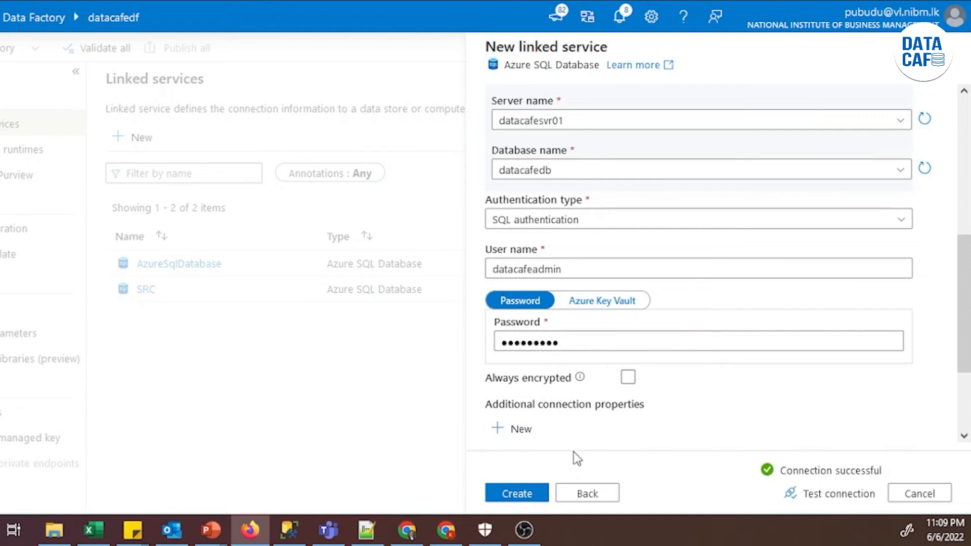
{"action": "scroll", "coordinate": [543, 189], "scroll_direction": "up", "scroll_amount": 4}
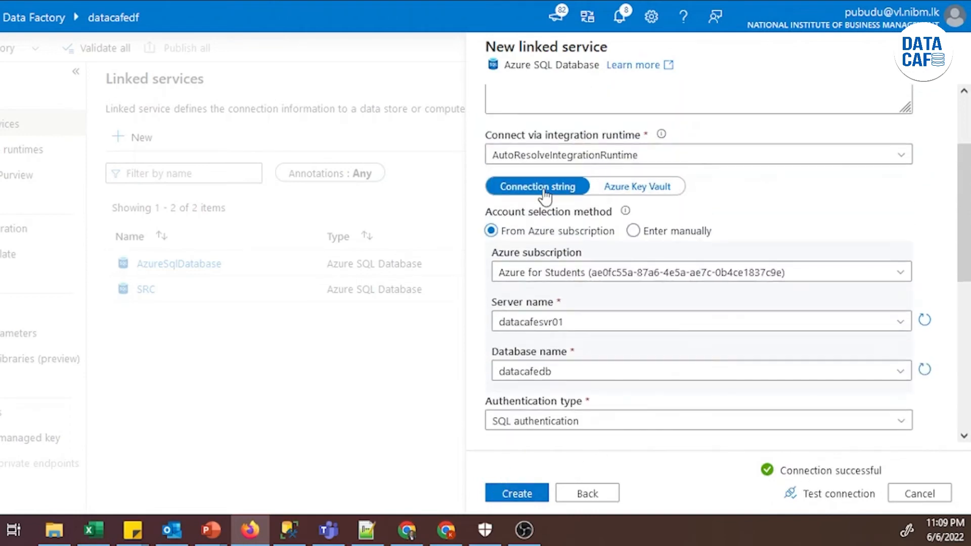
Create the AzureDatabase linked service with the entered settings, and review its saved configuration without changing it.
{"action": "scroll", "coordinate": [543, 195], "scroll_direction": "up", "scroll_amount": 2}
{"action": "scroll", "coordinate": [541, 392], "scroll_direction": "down", "scroll_amount": 1}
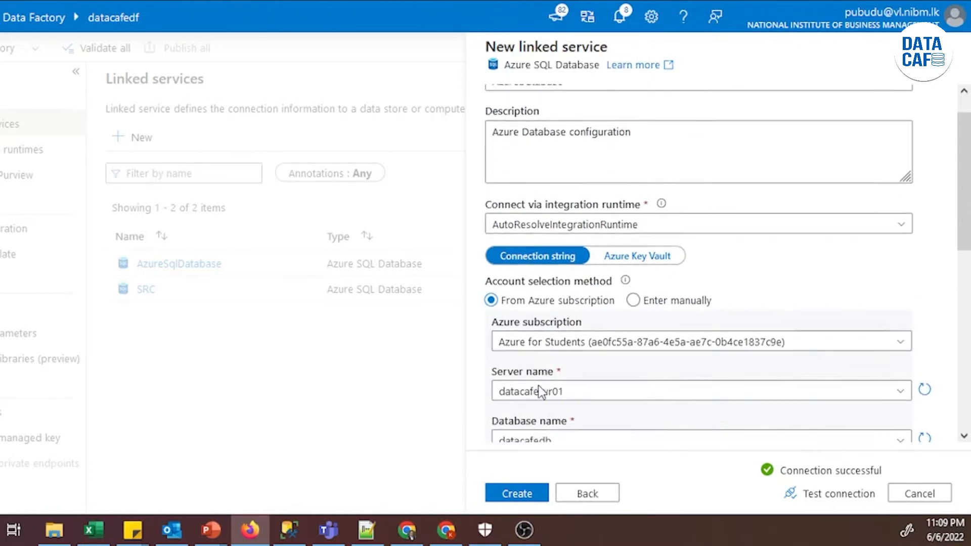
{"action": "scroll", "coordinate": [540, 392], "scroll_direction": "down", "scroll_amount": 7}
{"action": "left_click", "coordinate": [515, 493]}
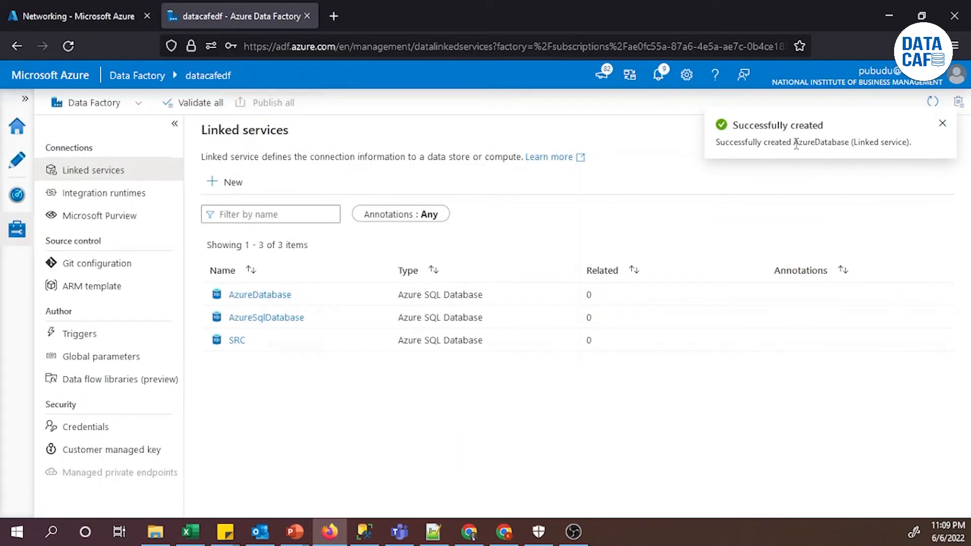
{"action": "left_click", "coordinate": [286, 298]}
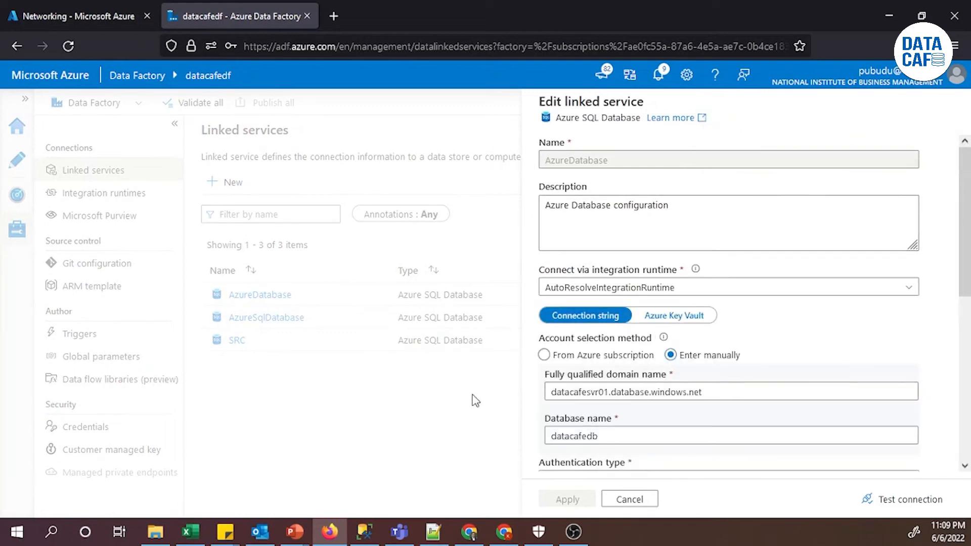
{"action": "left_click", "coordinate": [638, 500]}
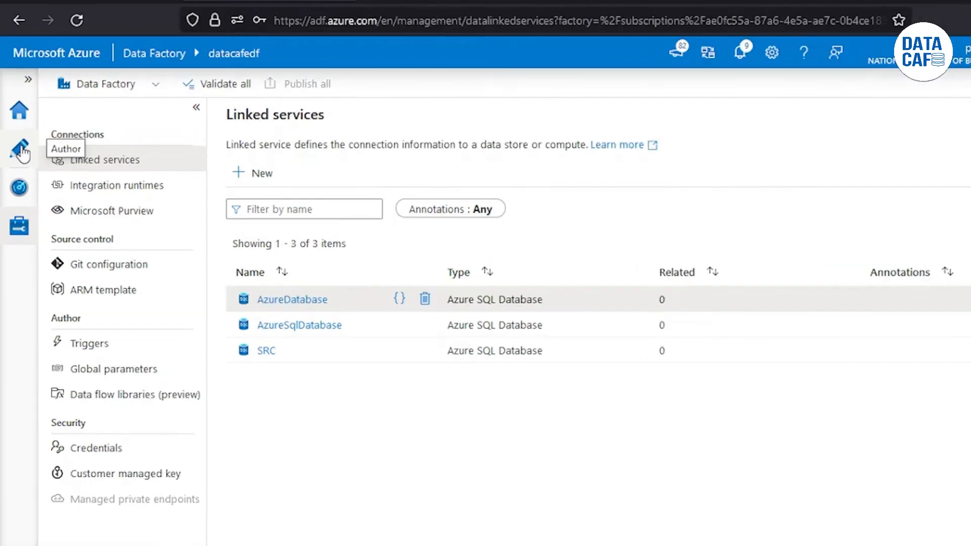
Start a new dataset in the factory's authoring area, using Azure SQL Database as the data store.
{"action": "left_click", "coordinate": [20, 149]}
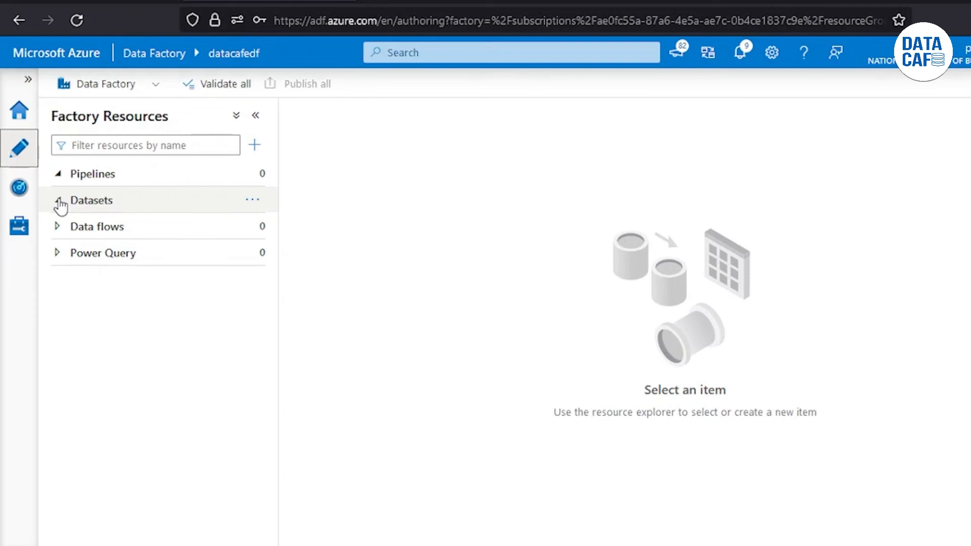
{"action": "left_click", "coordinate": [252, 201]}
{"action": "left_click", "coordinate": [289, 228]}
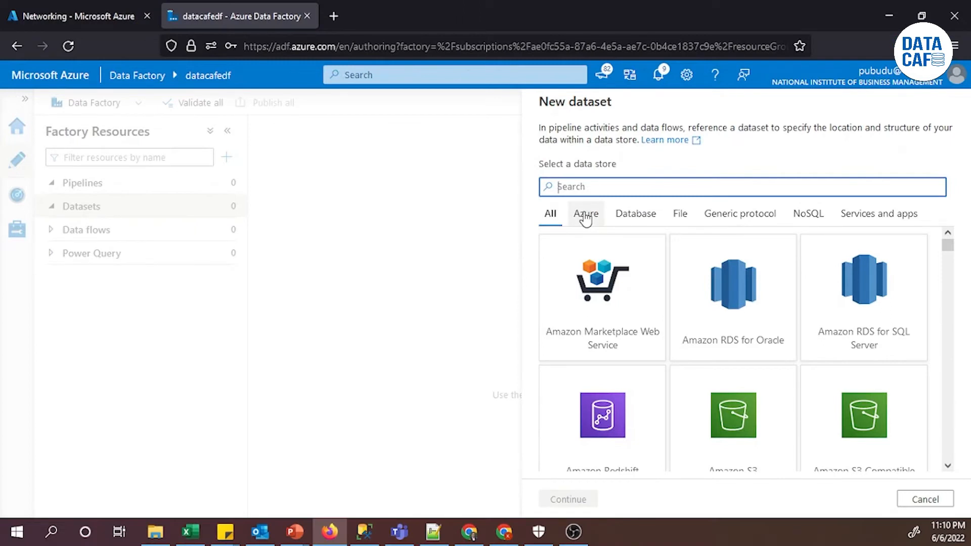
{"action": "left_click", "coordinate": [586, 218]}
{"action": "scroll", "coordinate": [690, 364], "scroll_direction": "down", "scroll_amount": 5}
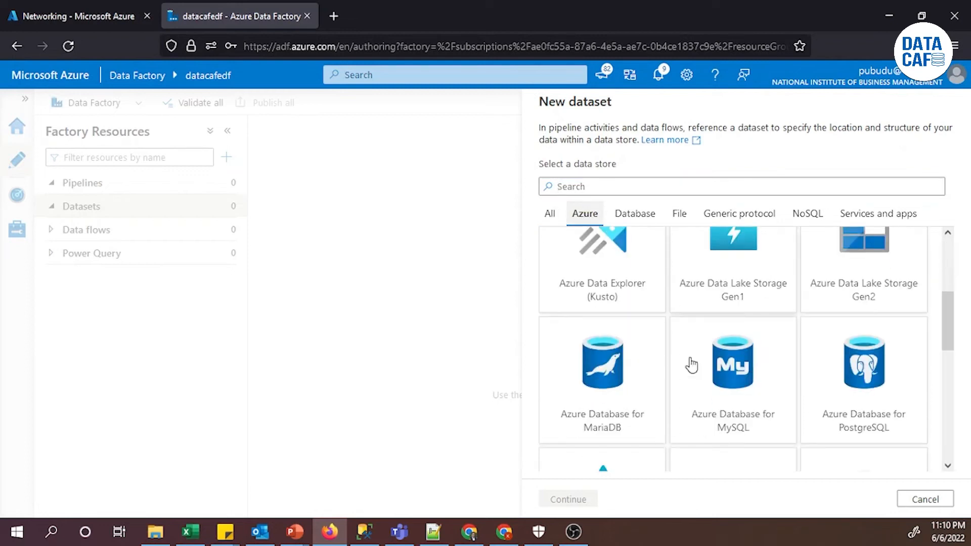
{"action": "scroll", "coordinate": [691, 364], "scroll_direction": "down", "scroll_amount": 3}
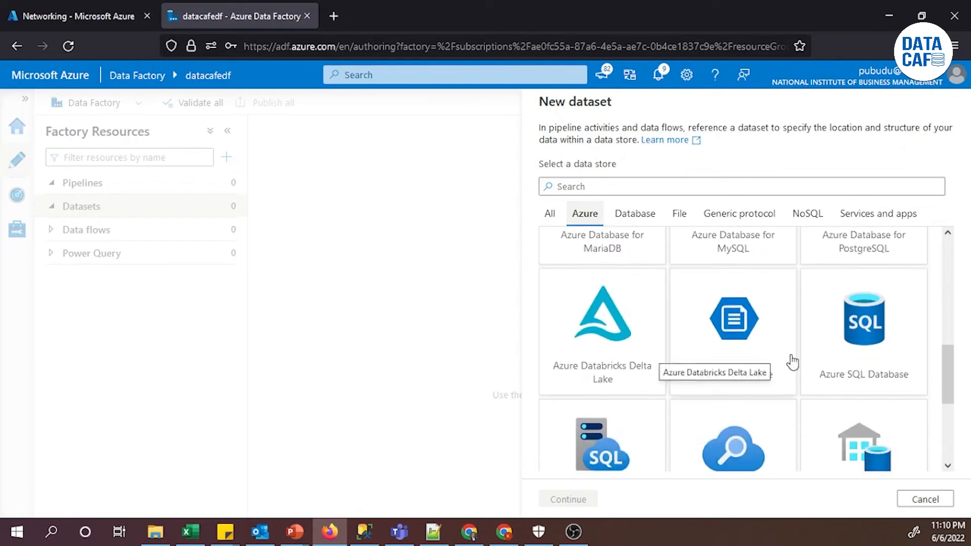
{"action": "left_click", "coordinate": [839, 326]}
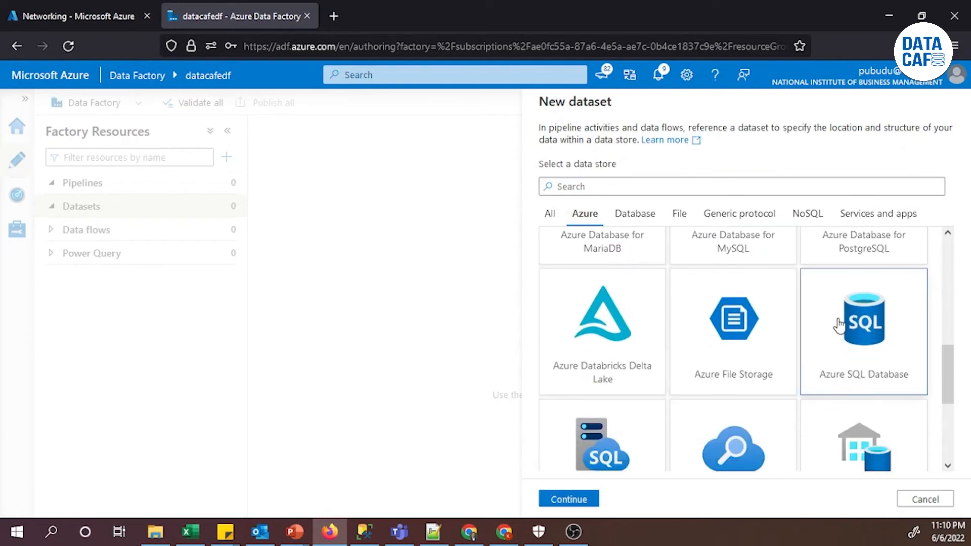
{"action": "left_click", "coordinate": [569, 498]}
Name the new dataset SRC_Journal_Entry.
{"action": "left_click_drag", "start_coordinate": [613, 147], "coordinate": [543, 160]}
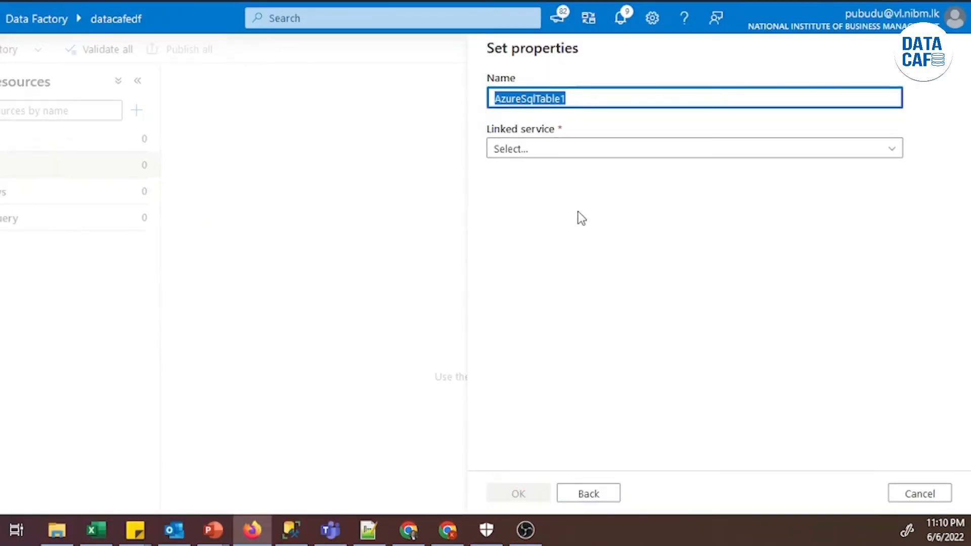
{"action": "type", "text": "SR"}
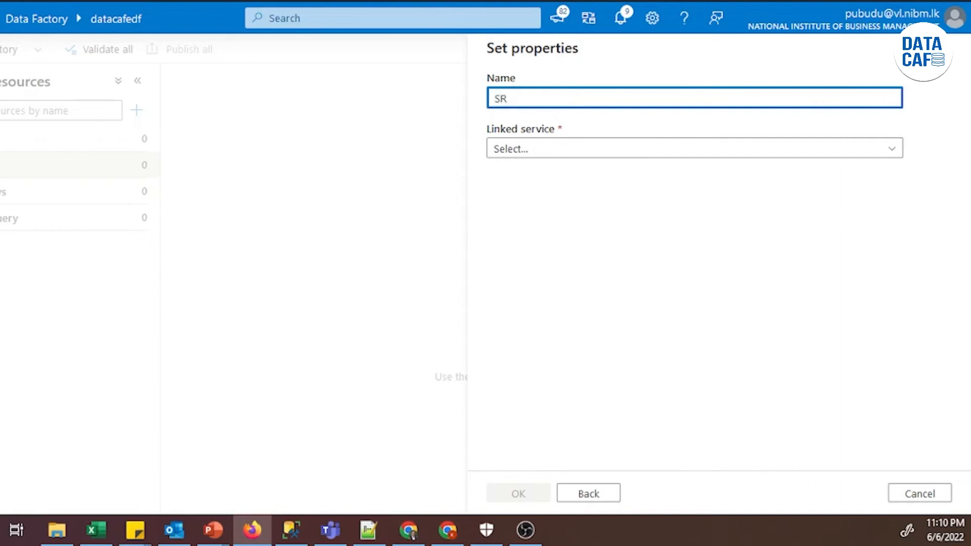
{"action": "type", "text": "C_"}
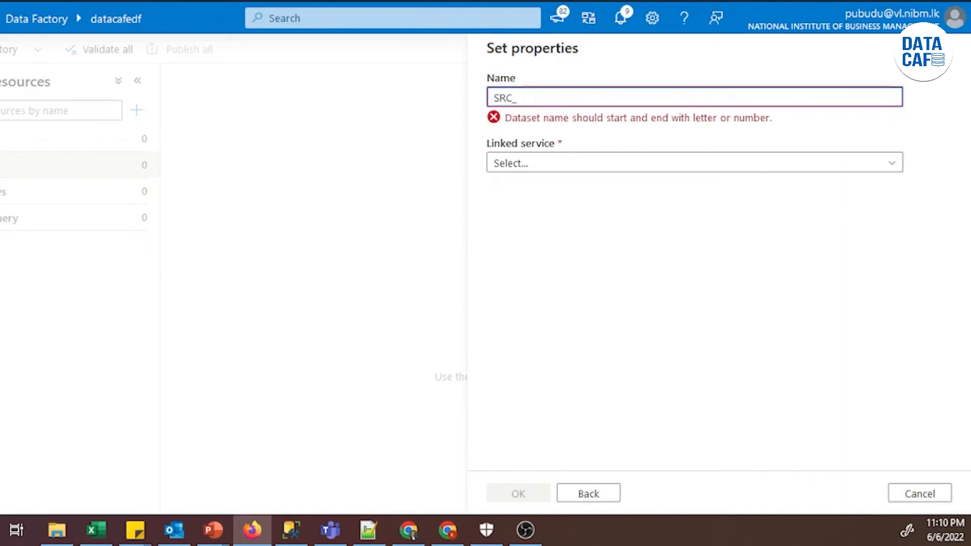
{"action": "type", "text": "Journ"}
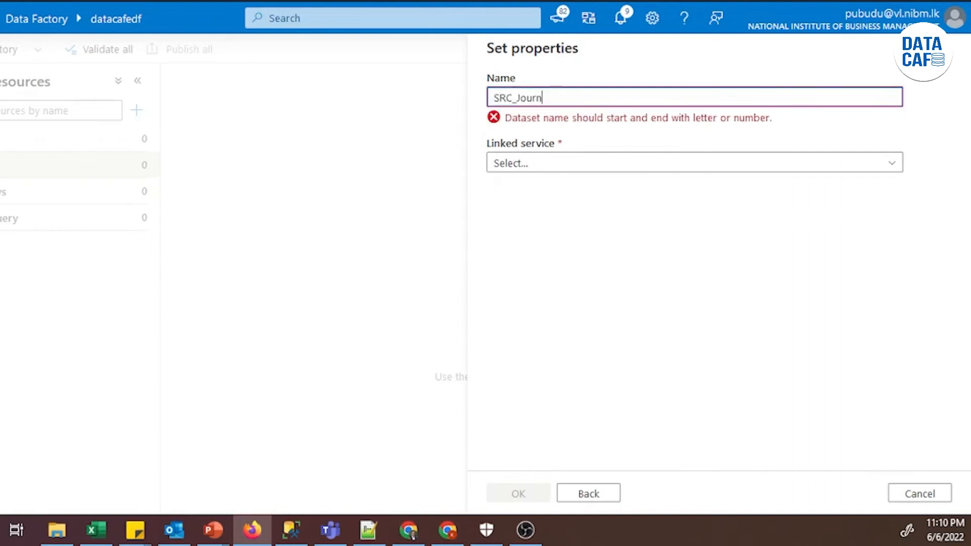
{"action": "type", "text": "al_Entry"}
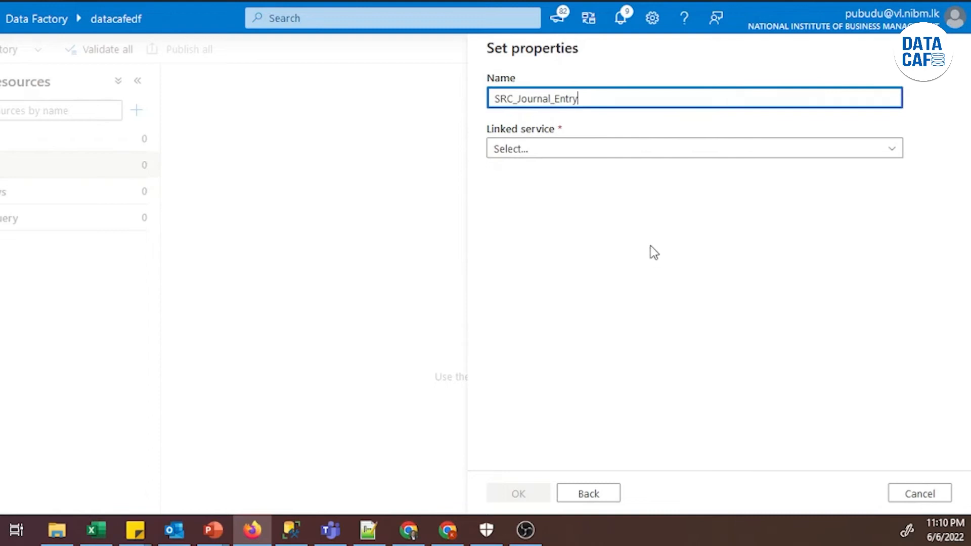
Link the source dataset to AzureDatabase with table dbo.SRC_General_Journal_Account_Entry, import the schema from the connection/store, and create the dataset.
{"action": "left_click", "coordinate": [545, 153]}
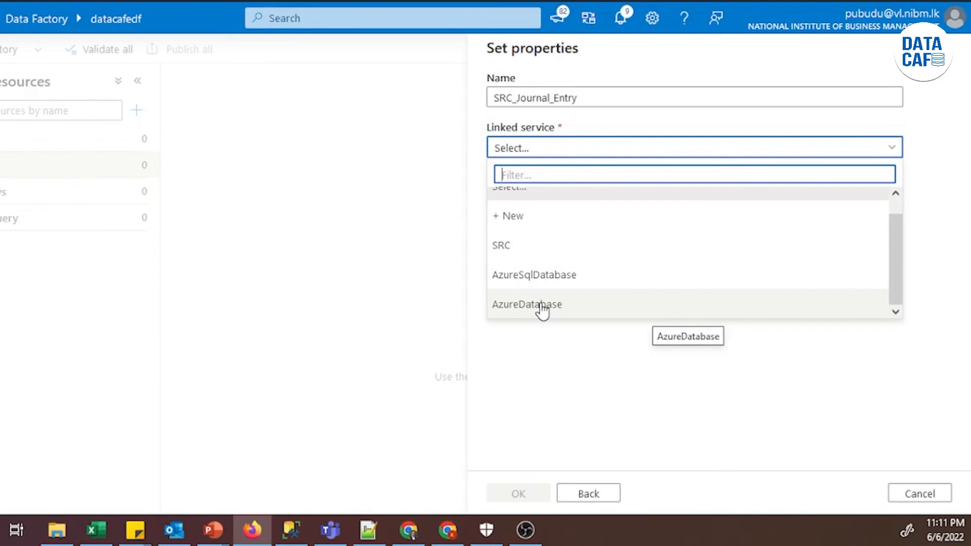
{"action": "left_click", "coordinate": [542, 304]}
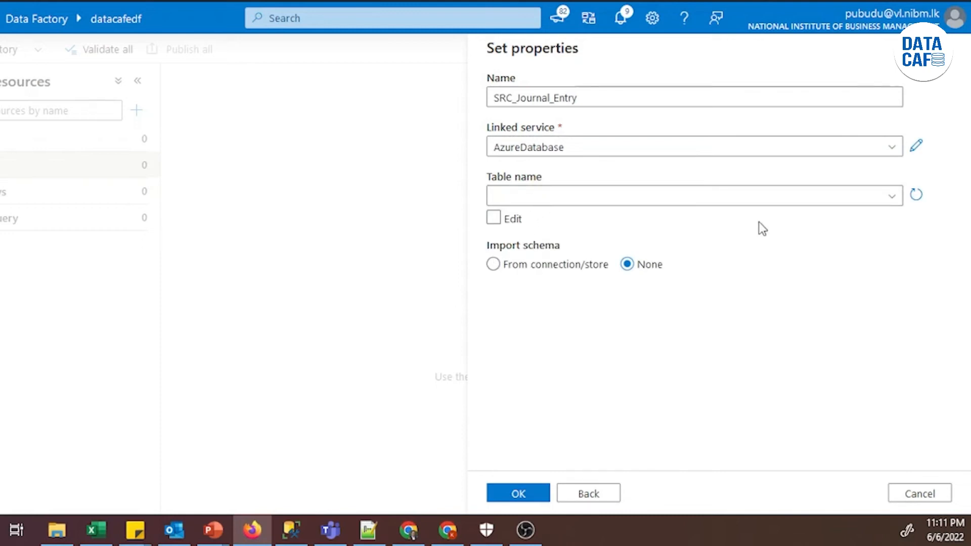
{"action": "left_click", "coordinate": [801, 203]}
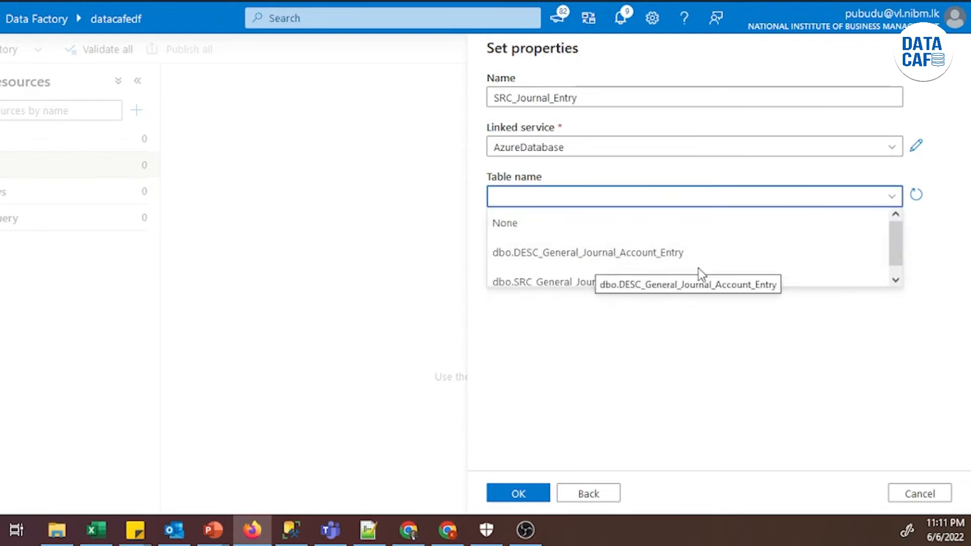
{"action": "left_click_drag", "start_coordinate": [905, 240], "coordinate": [902, 256]}
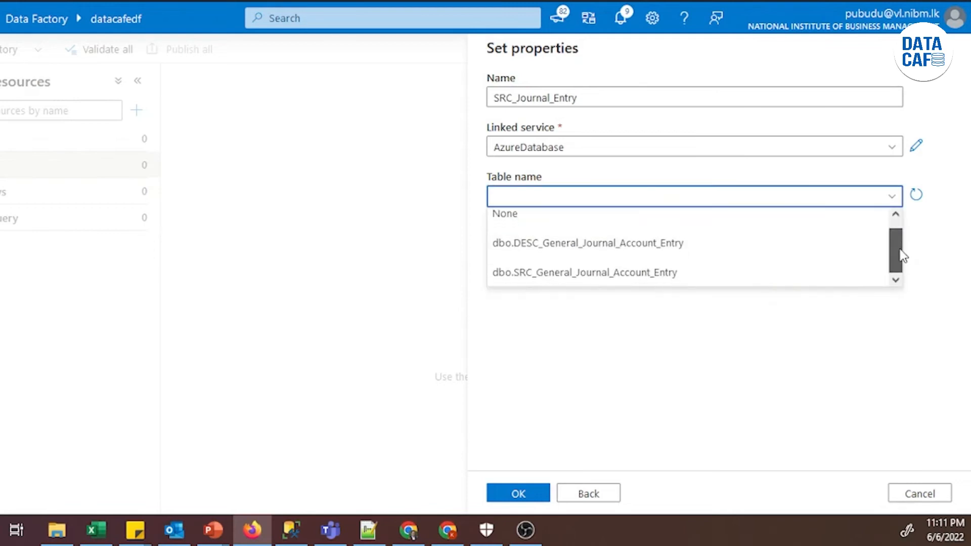
{"action": "left_click", "coordinate": [600, 273]}
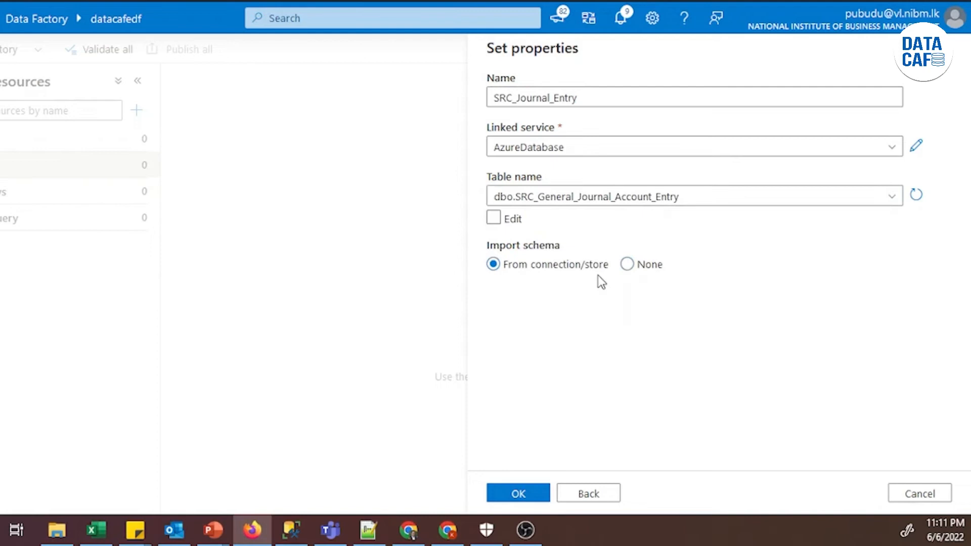
{"action": "left_click", "coordinate": [505, 496]}
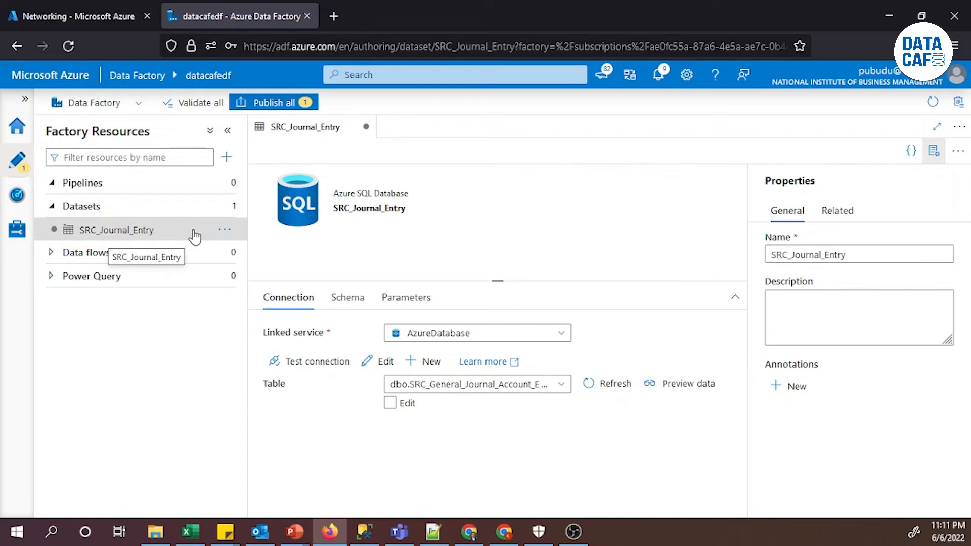
Start a second dataset that also uses Azure SQL Database as its data store.
{"action": "left_click", "coordinate": [228, 207]}
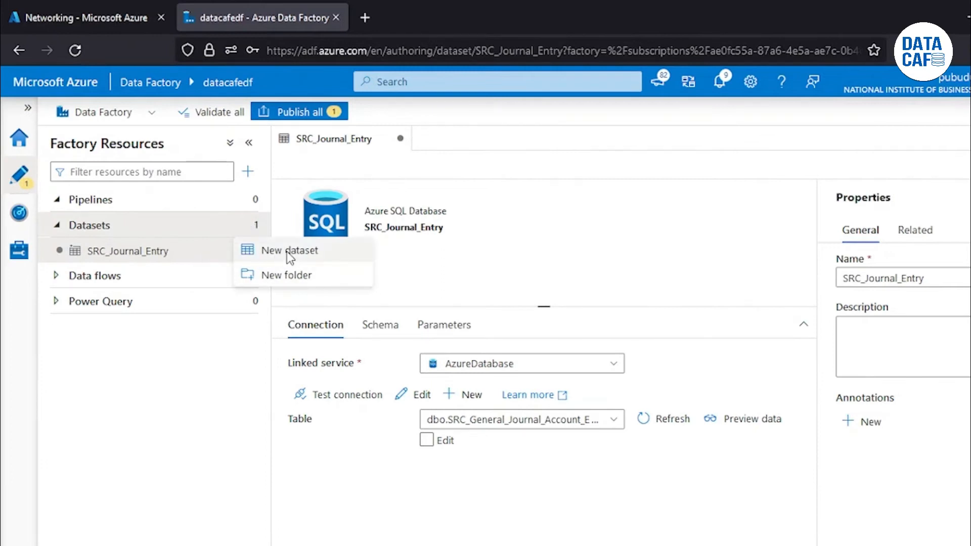
{"action": "left_click", "coordinate": [287, 251]}
{"action": "left_click", "coordinate": [641, 233]}
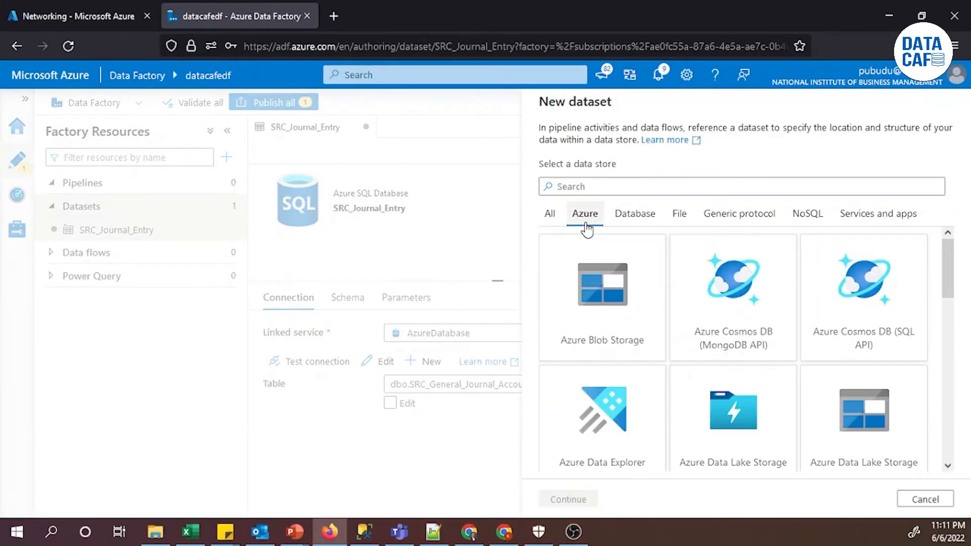
{"action": "scroll", "coordinate": [651, 371], "scroll_direction": "down", "scroll_amount": 5}
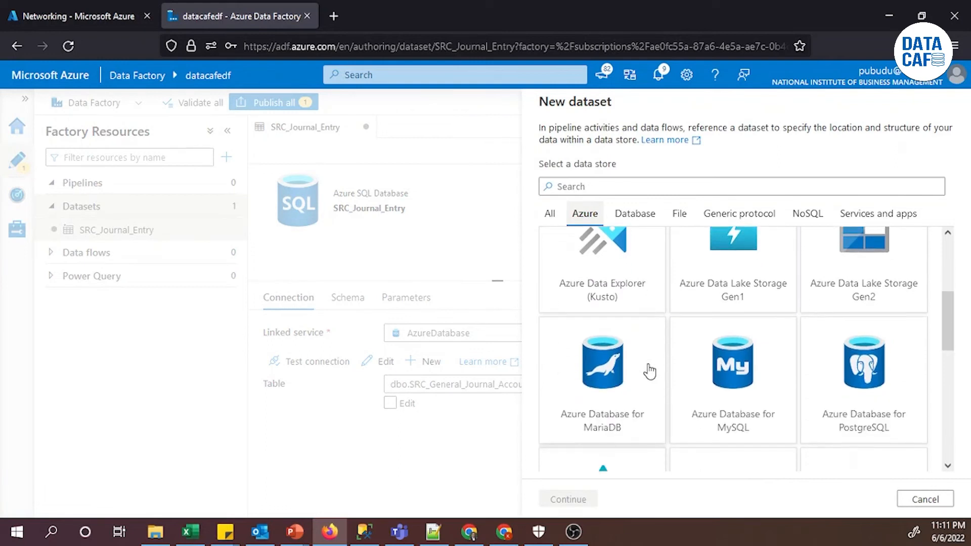
{"action": "left_click", "coordinate": [885, 430]}
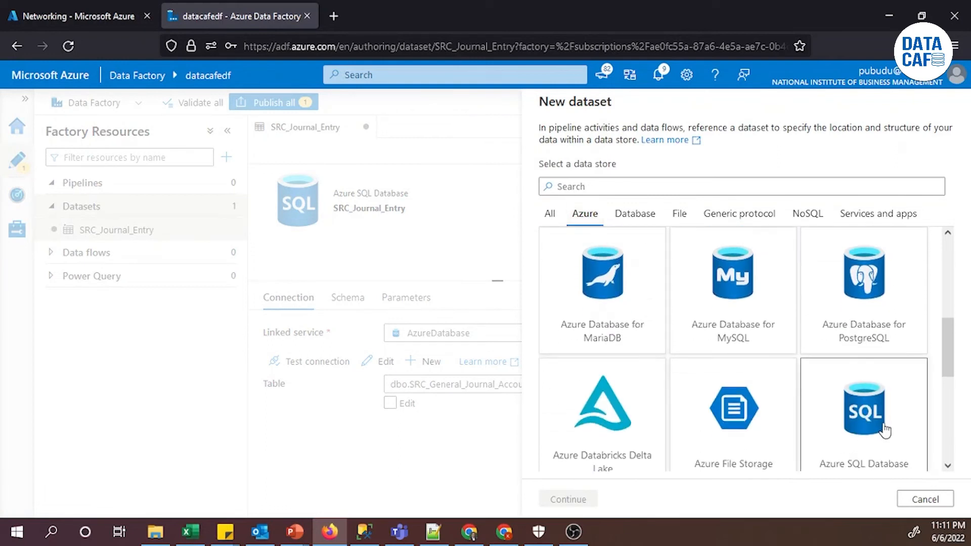
{"action": "left_click", "coordinate": [592, 500]}
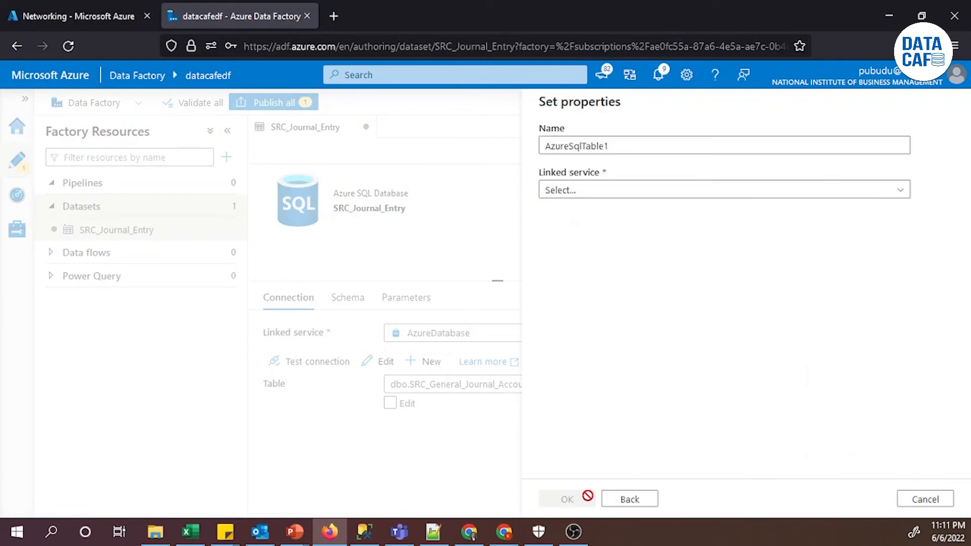
Name the second dataset DEST_Journal_Entry.
{"action": "left_click_drag", "start_coordinate": [610, 148], "coordinate": [547, 146]}
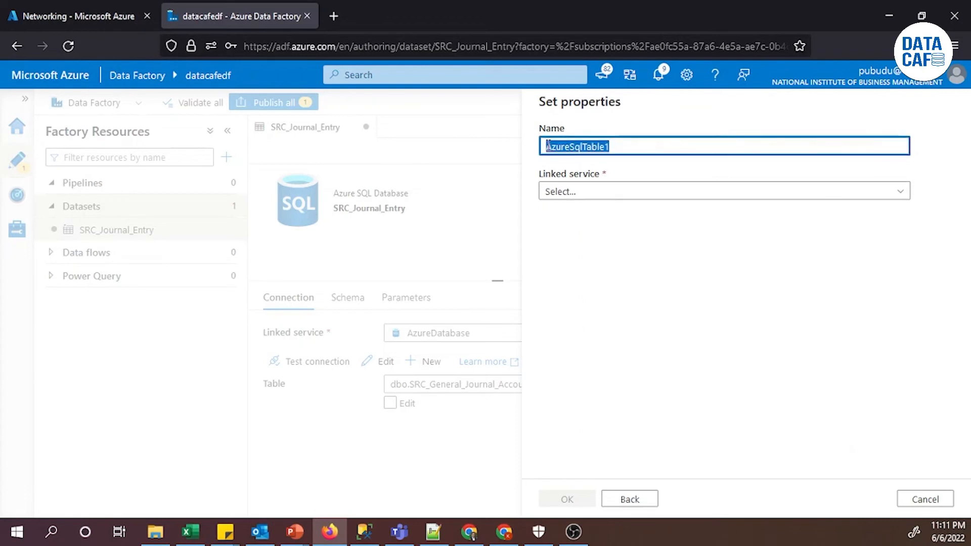
{"action": "type", "text": "DES"}
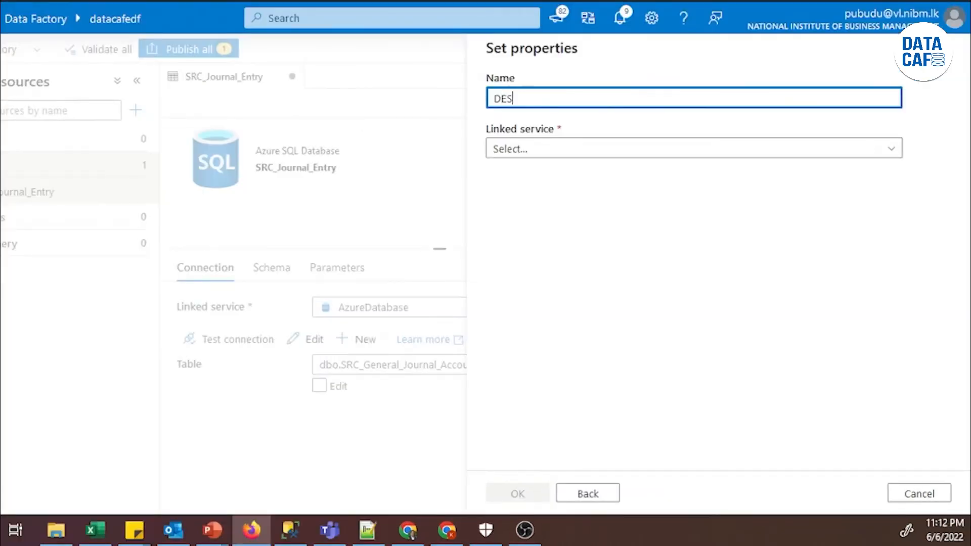
{"action": "type", "text": "T_Journal_Entry"}
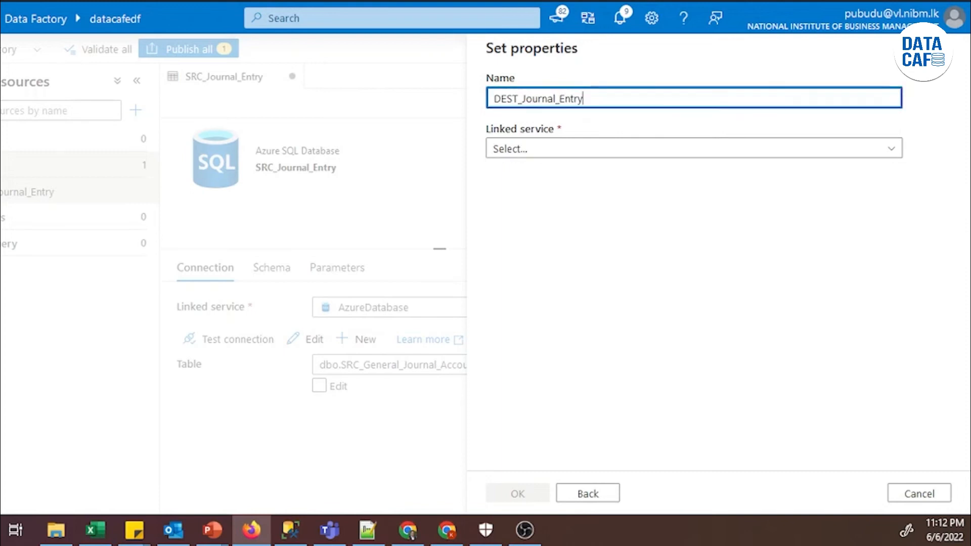
Link the destination dataset to AzureDatabase with table dbo.DESC_General_Journal_Account_Entry, and create the dataset.
{"action": "left_click", "coordinate": [501, 149]}
{"action": "scroll", "coordinate": [601, 299], "scroll_direction": "down", "scroll_amount": 1}
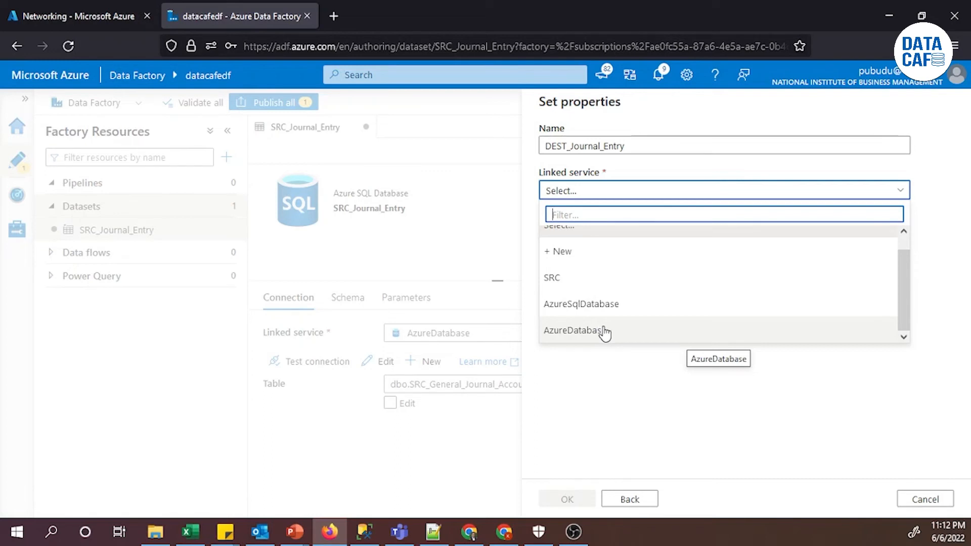
{"action": "left_click", "coordinate": [600, 331]}
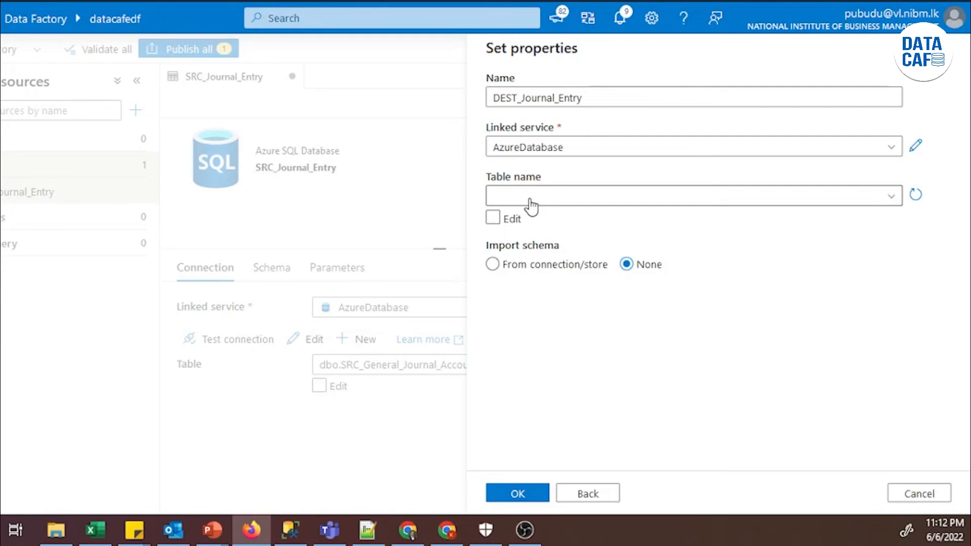
{"action": "left_click", "coordinate": [531, 198]}
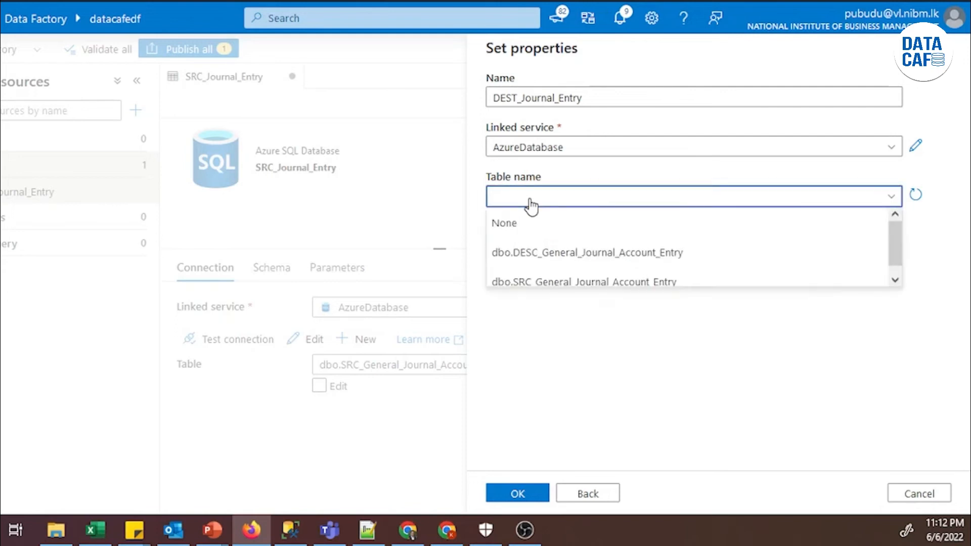
{"action": "left_click", "coordinate": [525, 253]}
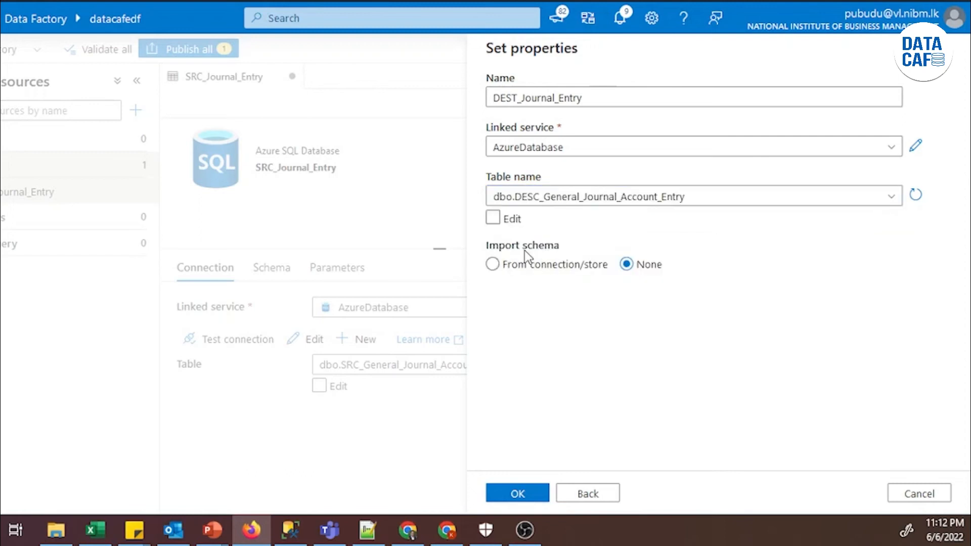
{"action": "left_click", "coordinate": [497, 494]}
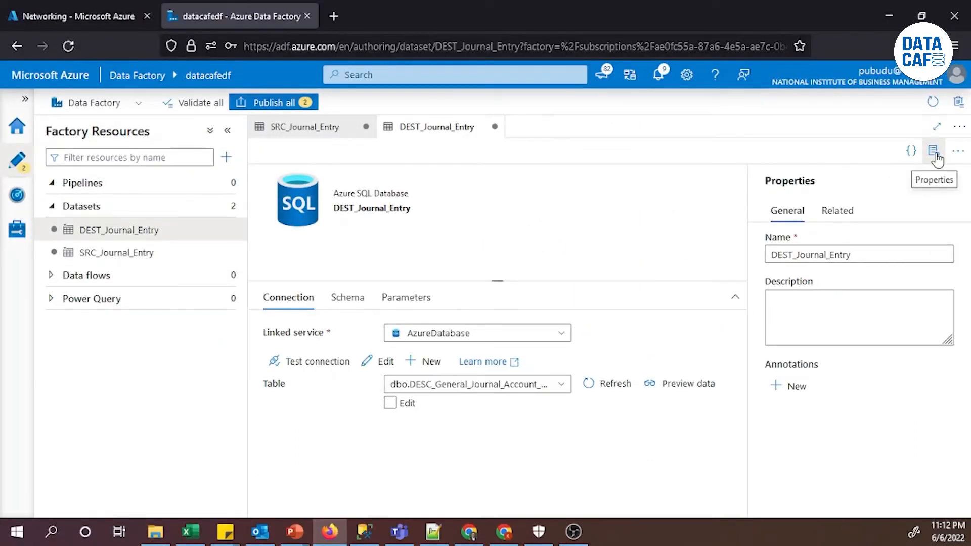
Close the dataset properties and publish the two pending datasets, SRC_Journal_Entry and DEST_Journal_Entry.
{"action": "left_click", "coordinate": [935, 152]}
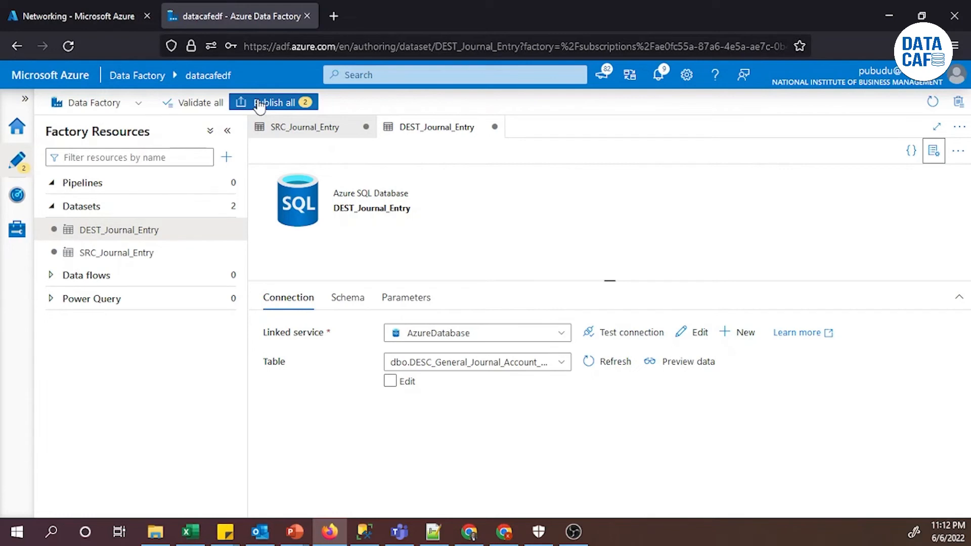
{"action": "left_click", "coordinate": [260, 103]}
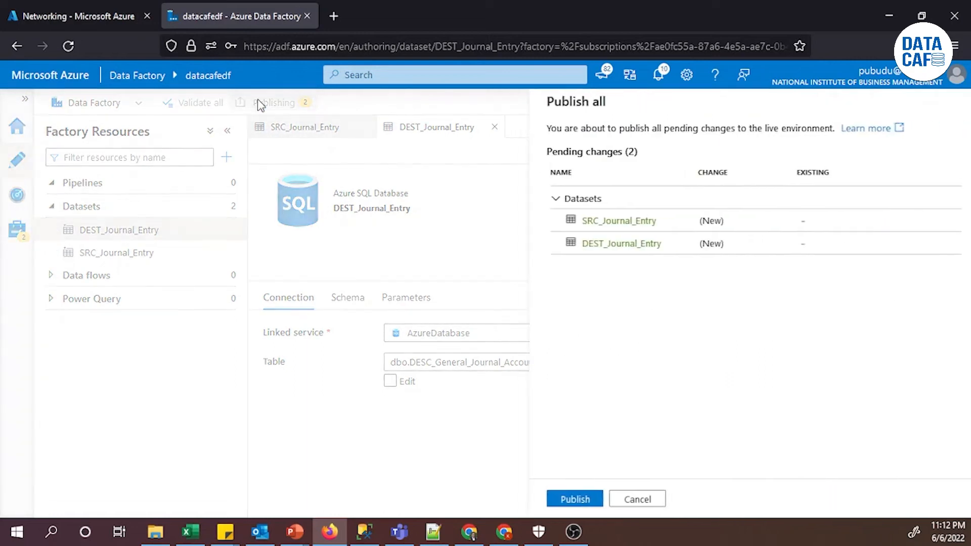
{"action": "left_click", "coordinate": [558, 502]}
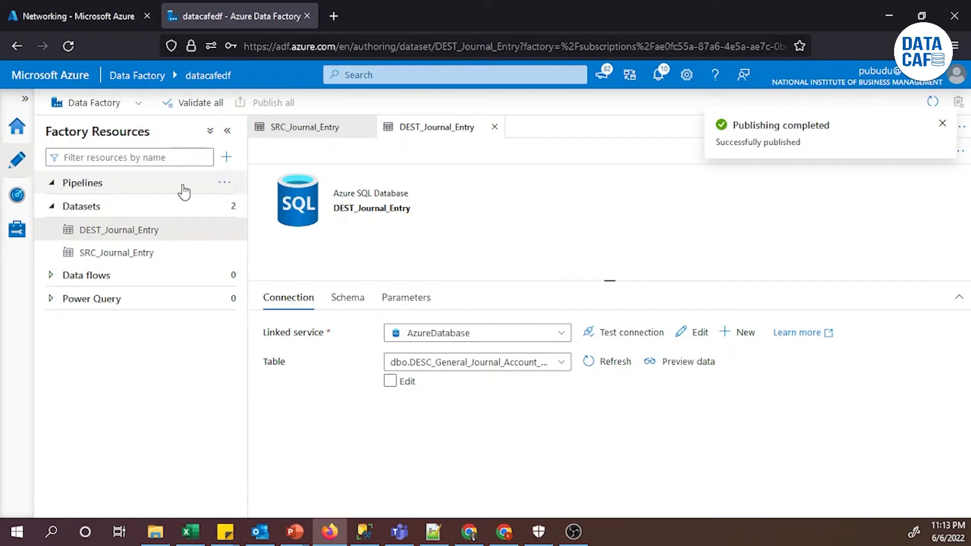
Create a new blank pipeline in the factory resources.
{"action": "left_click", "coordinate": [224, 187]}
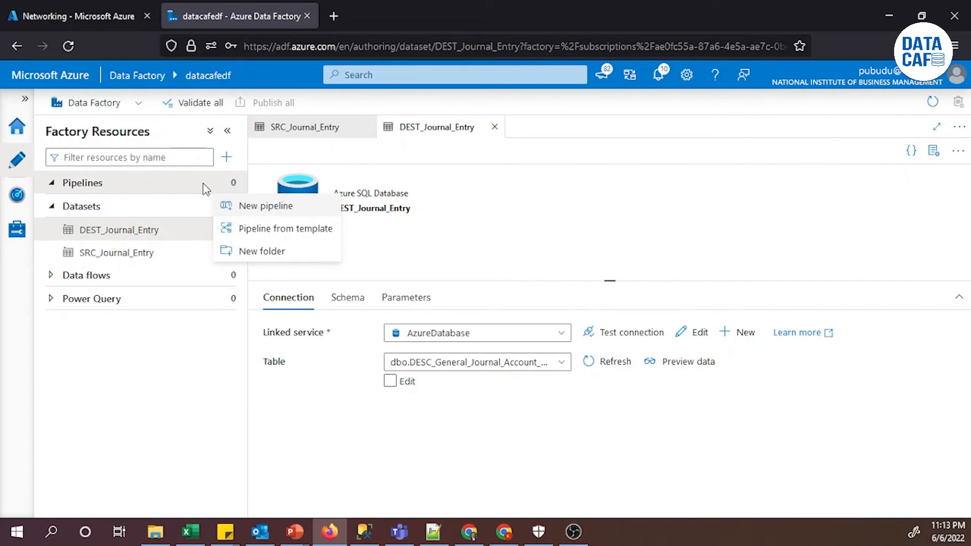
{"action": "left_click", "coordinate": [139, 369]}
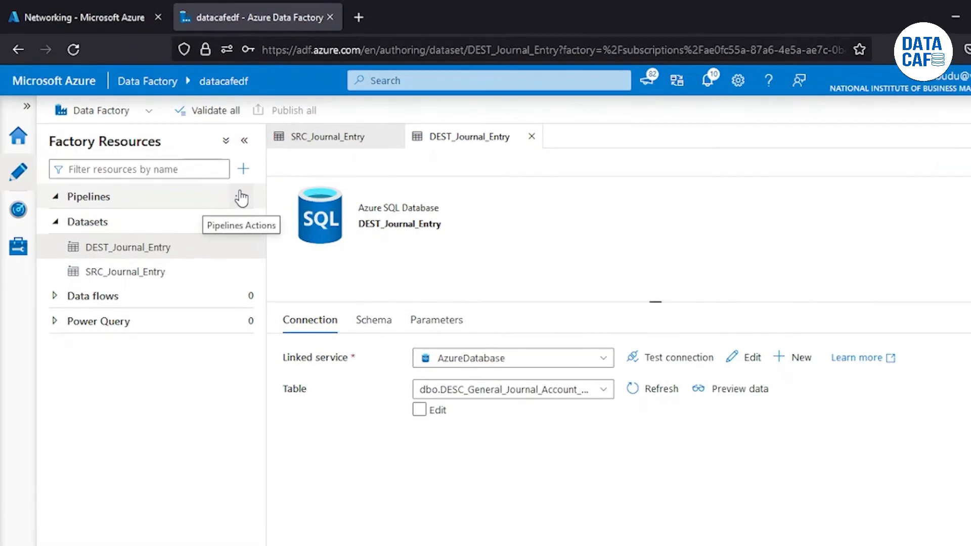
{"action": "left_click", "coordinate": [242, 197]}
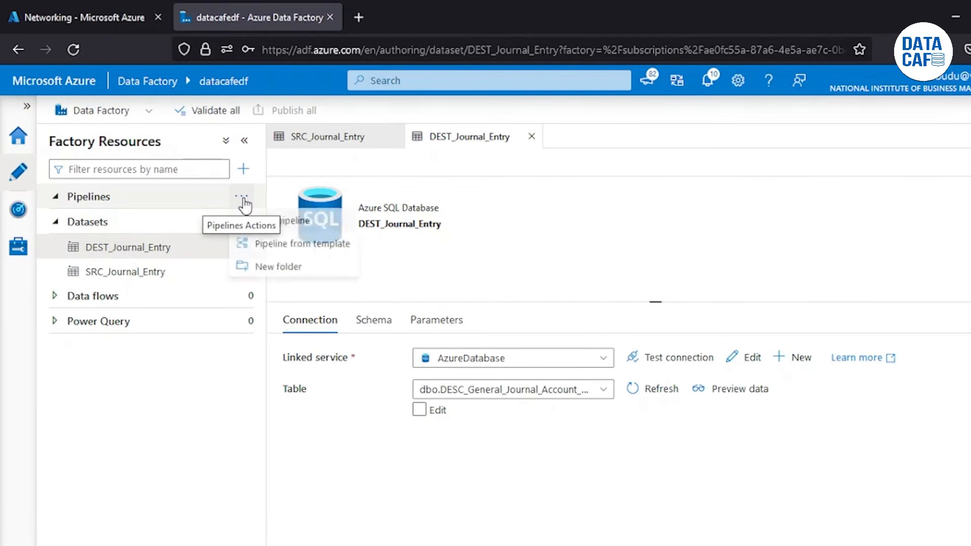
{"action": "left_click", "coordinate": [285, 223]}
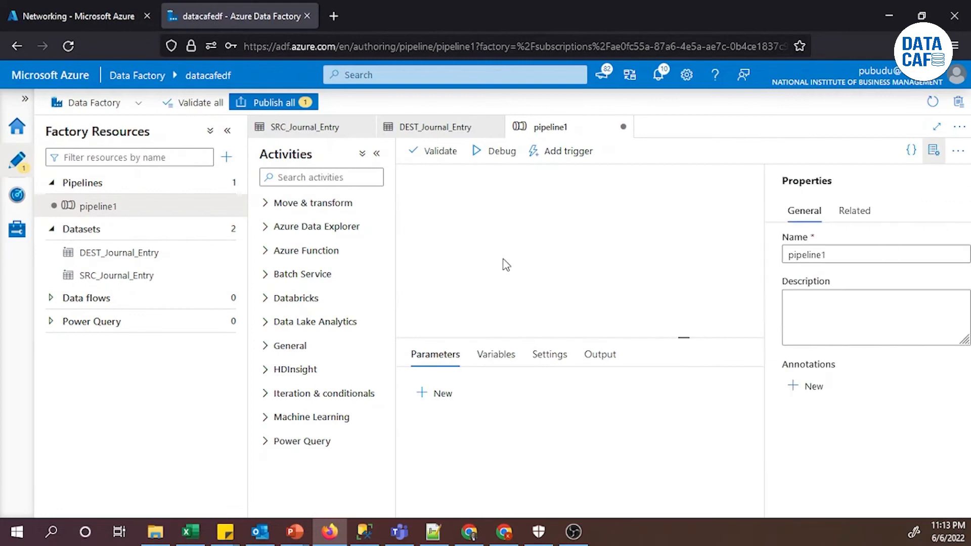
Name the new pipeline Simple Pipeline and close its properties.
{"action": "type", "text": "SImple"}
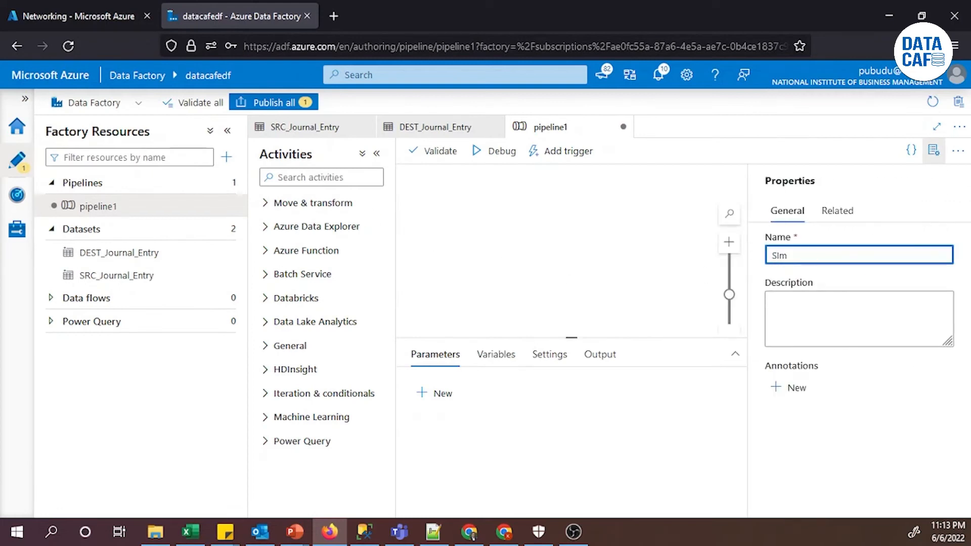
{"action": "key", "text": "BackSpace"}
{"action": "key", "text": "BackSpace"}
{"action": "key", "text": "BackSpace"}
{"action": "key", "text": "BackSpace"}
{"action": "key", "text": "BackSpace"}
{"action": "type", "text": "imple Pipel"}
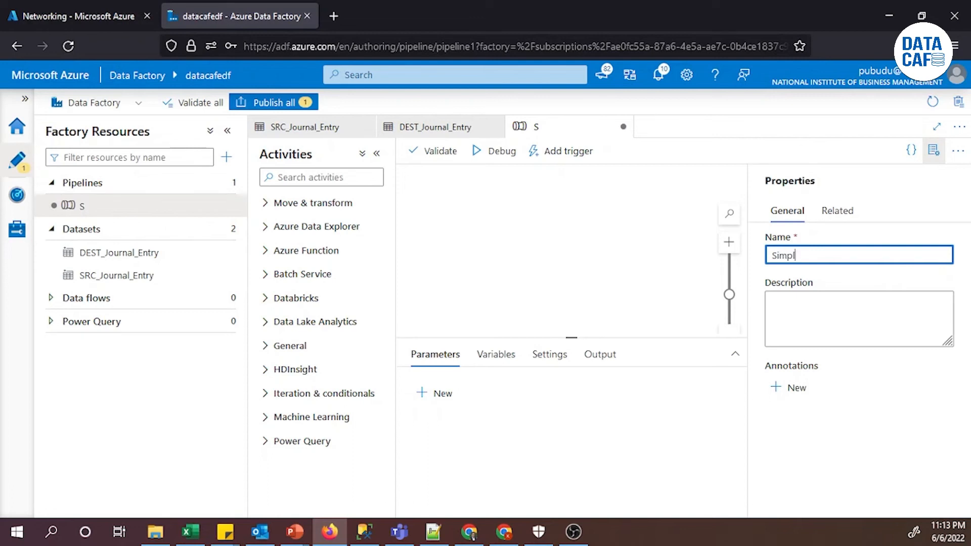
{"action": "type", "text": "ine"}
{"action": "left_click", "coordinate": [933, 152]}
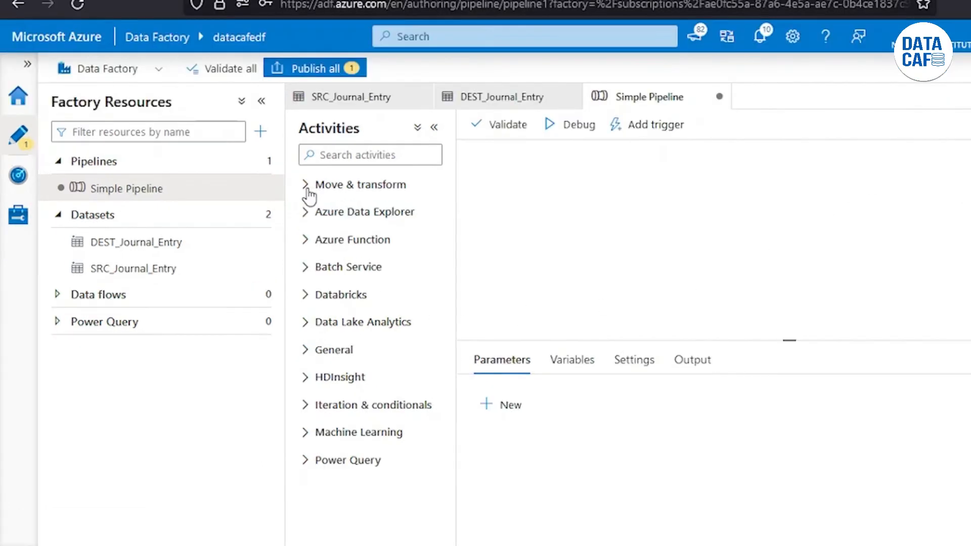
Add a Copy data activity to the pipeline canvas and set its source dataset to SRC_Journal_Entry.
{"action": "left_click", "coordinate": [265, 203]}
{"action": "left_click_drag", "start_coordinate": [346, 221], "coordinate": [689, 224]}
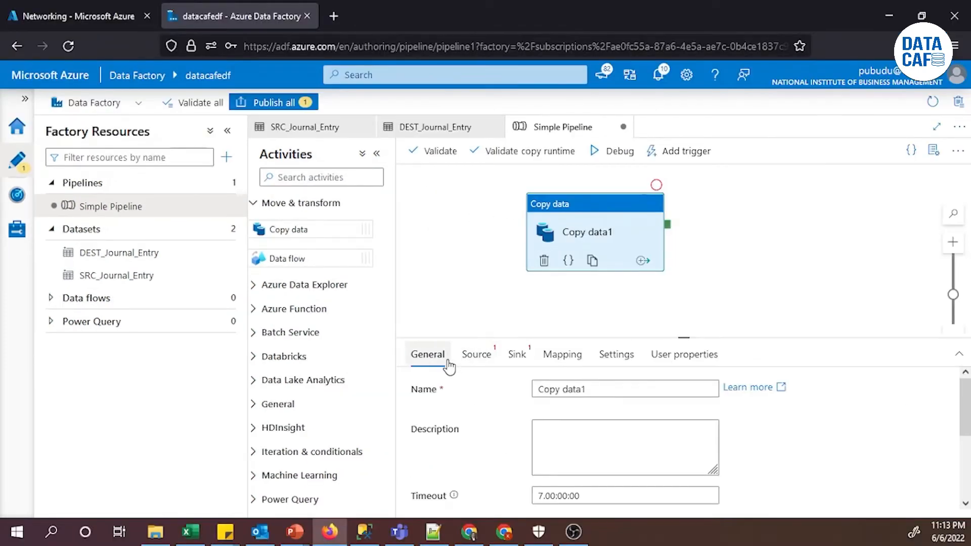
{"action": "left_click", "coordinate": [472, 369]}
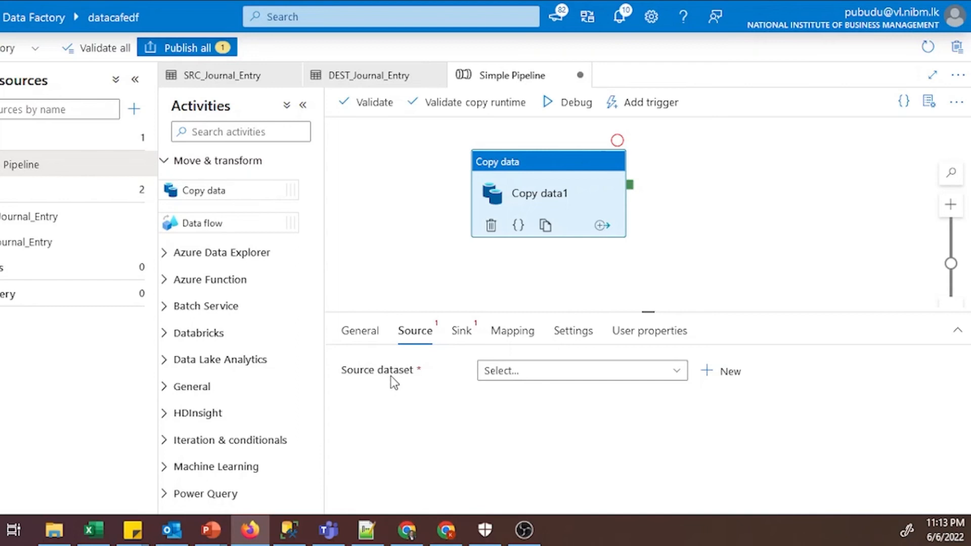
{"action": "left_click", "coordinate": [566, 377]}
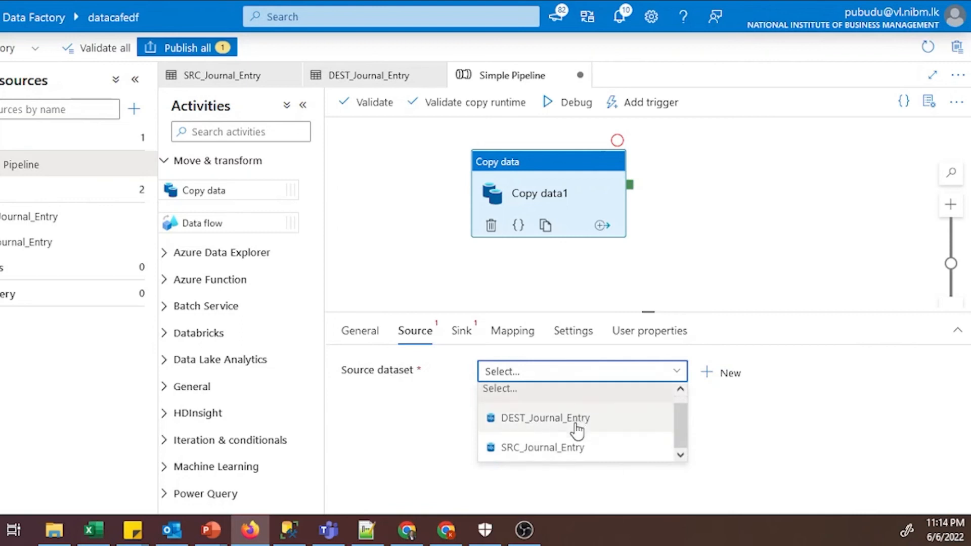
{"action": "left_click", "coordinate": [554, 448]}
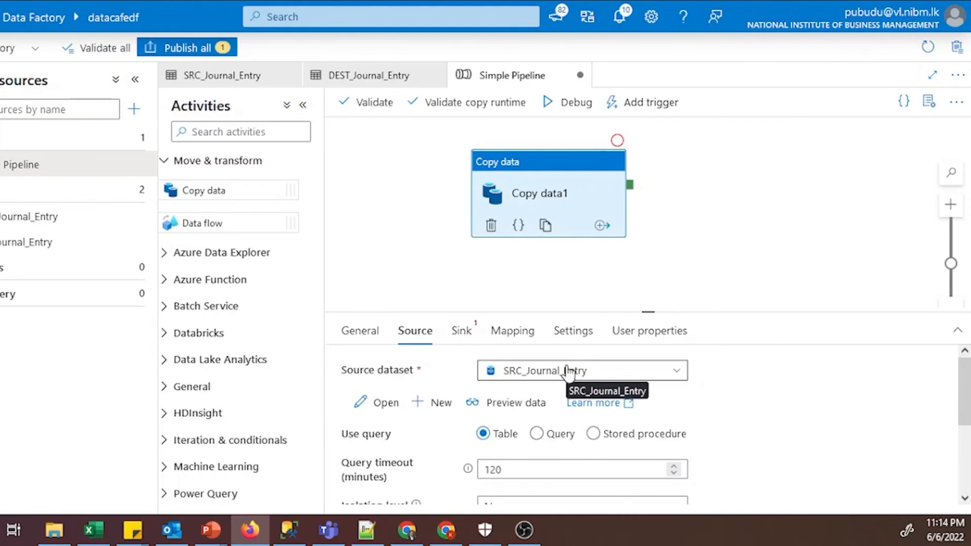
Set the copy activity's sink dataset to DEST_Journal_Entry.
{"action": "left_click", "coordinate": [455, 341]}
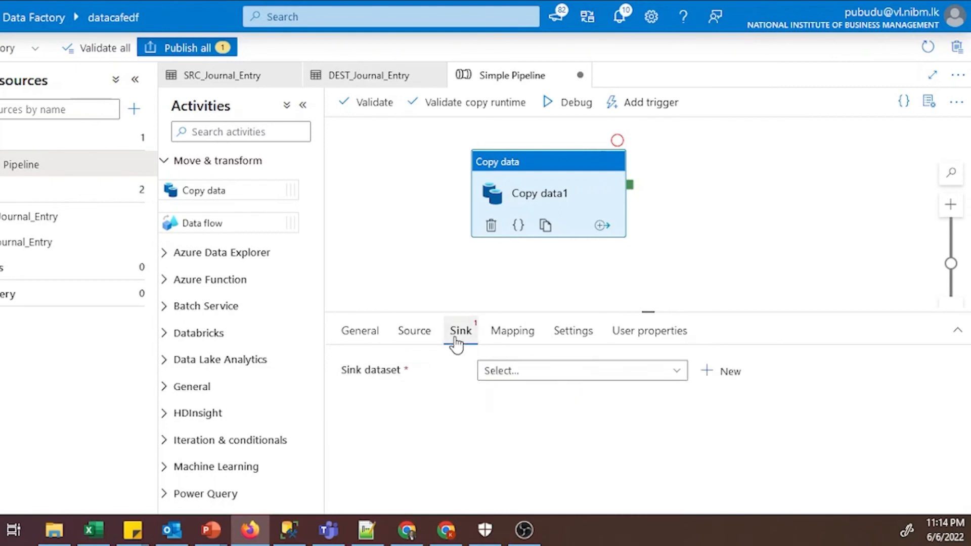
{"action": "left_click", "coordinate": [539, 377]}
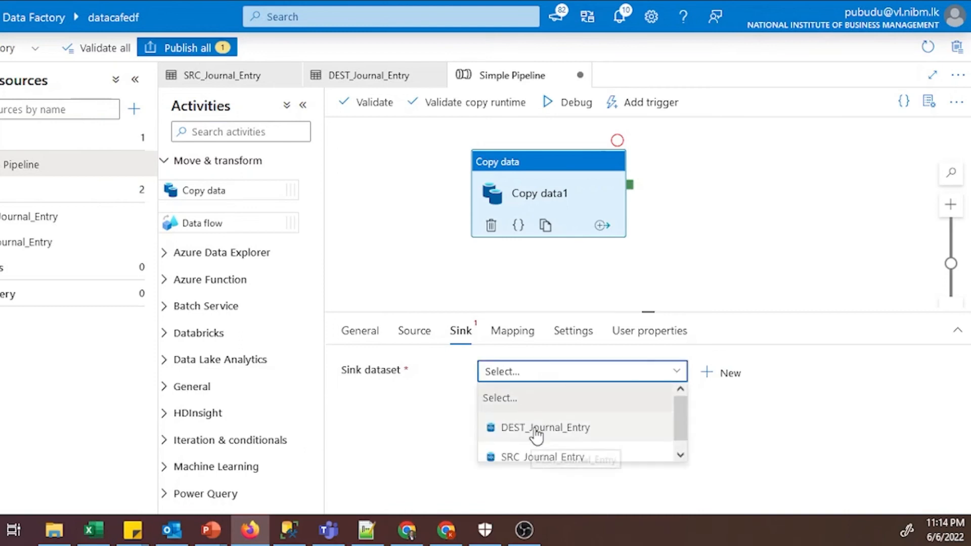
{"action": "left_click", "coordinate": [540, 429]}
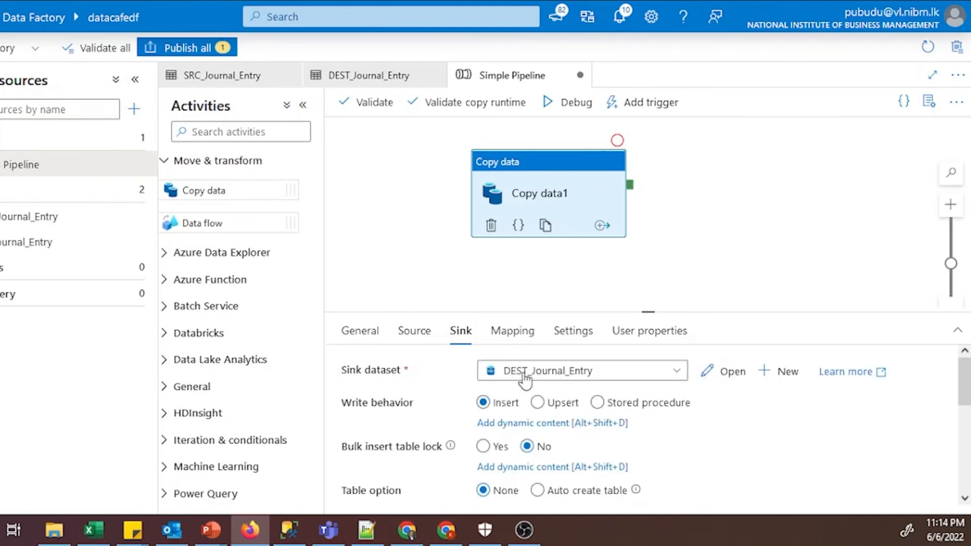
Import the schemas into the copy activity's mapping and review the source-to-destination column pairs.
{"action": "left_click", "coordinate": [510, 336]}
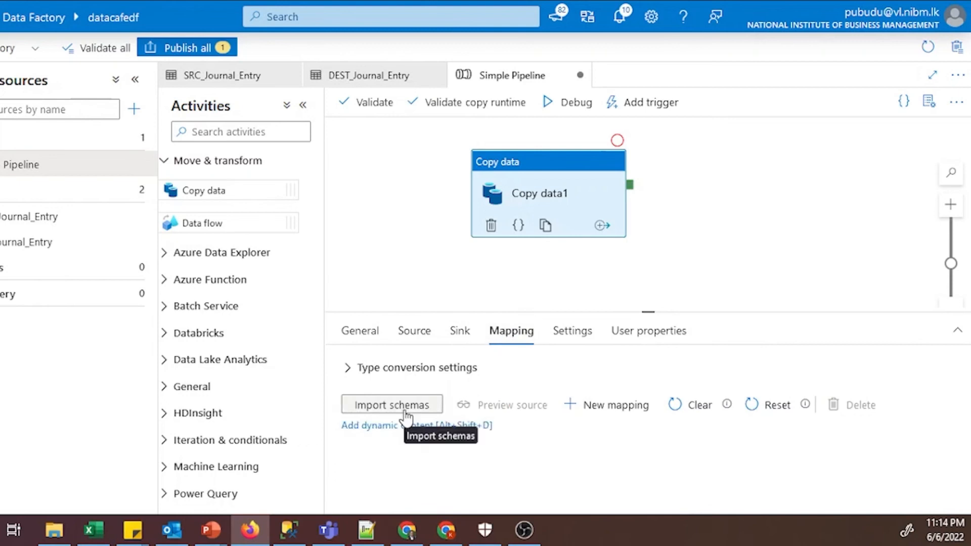
{"action": "left_click", "coordinate": [392, 404]}
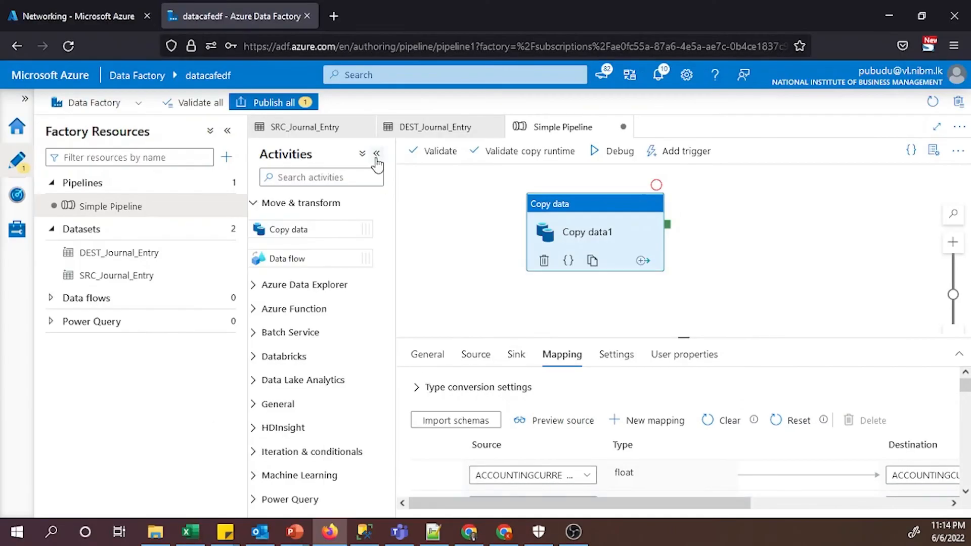
{"action": "left_click", "coordinate": [376, 153]}
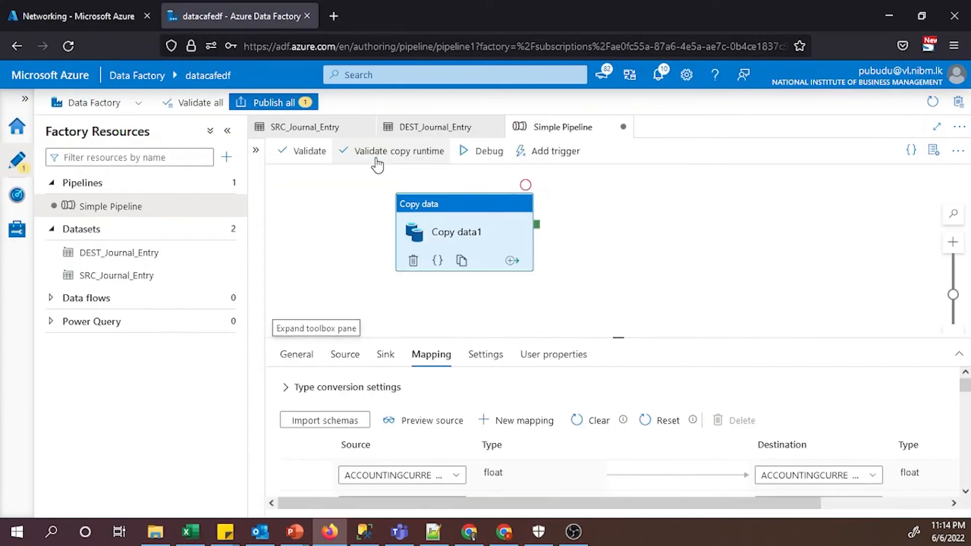
{"action": "scroll", "coordinate": [556, 460], "scroll_direction": "down", "scroll_amount": 3}
{"action": "scroll", "coordinate": [556, 459], "scroll_direction": "down", "scroll_amount": 6}
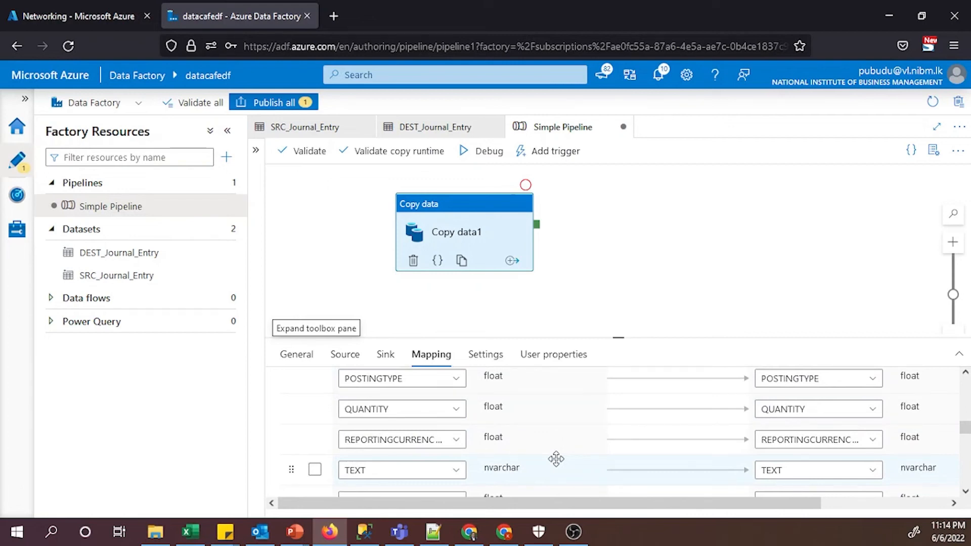
{"action": "scroll", "coordinate": [556, 459], "scroll_direction": "down", "scroll_amount": 6}
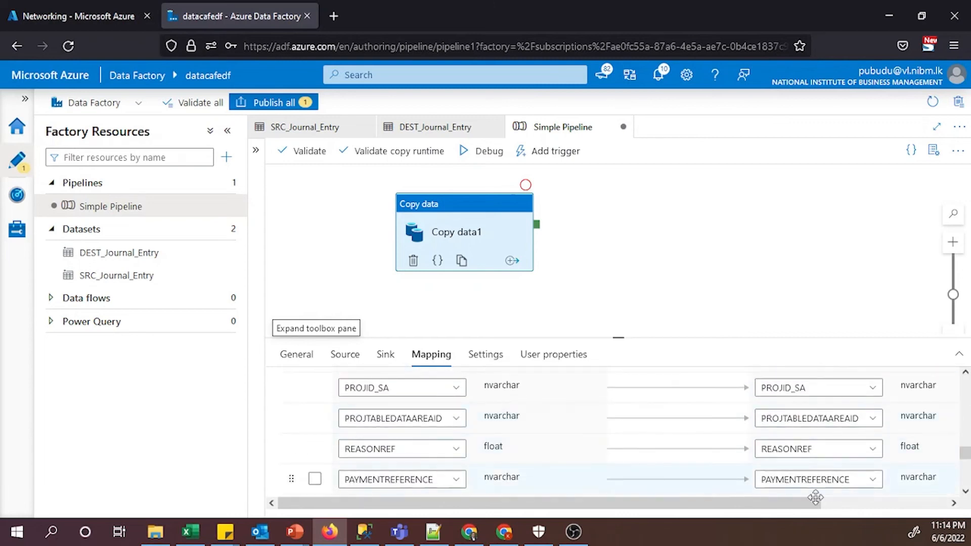
{"action": "left_click_drag", "start_coordinate": [815, 498], "coordinate": [938, 503]}
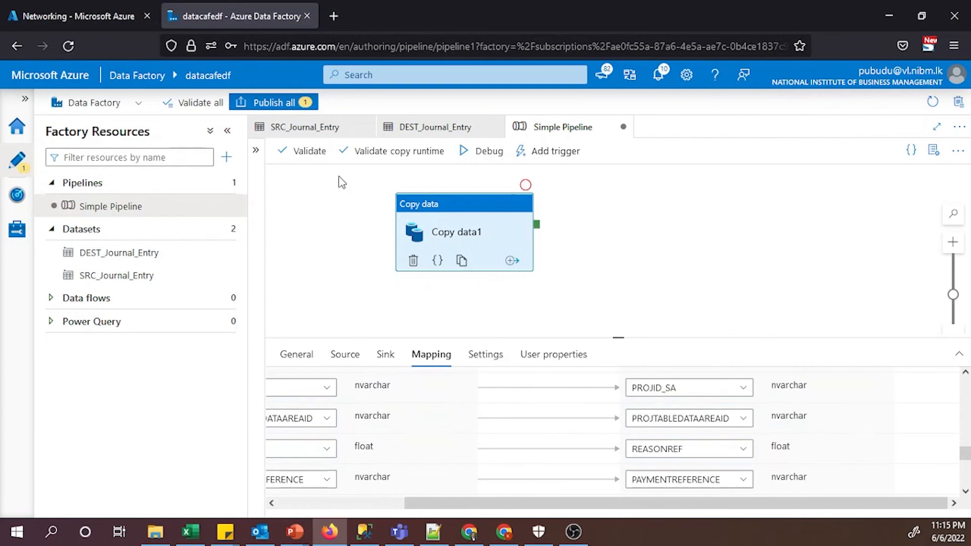
Publish Simple Pipeline to the live environment and dismiss the notification.
{"action": "left_click", "coordinate": [276, 103]}
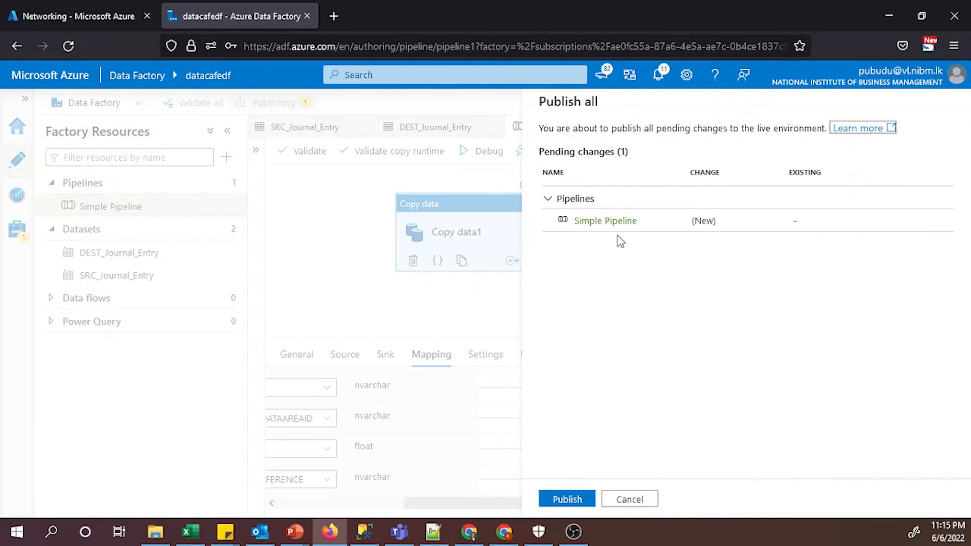
{"action": "left_click", "coordinate": [570, 500]}
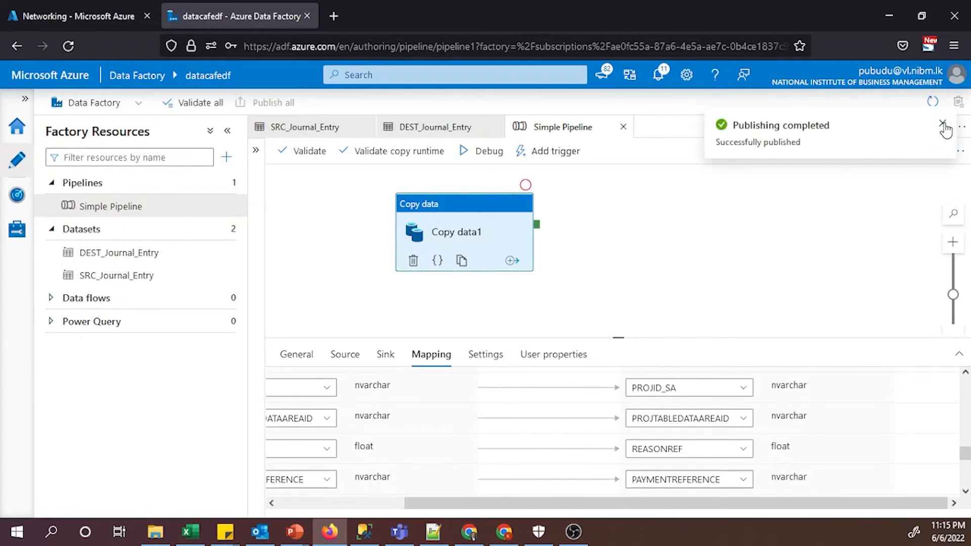
{"action": "left_click", "coordinate": [943, 124]}
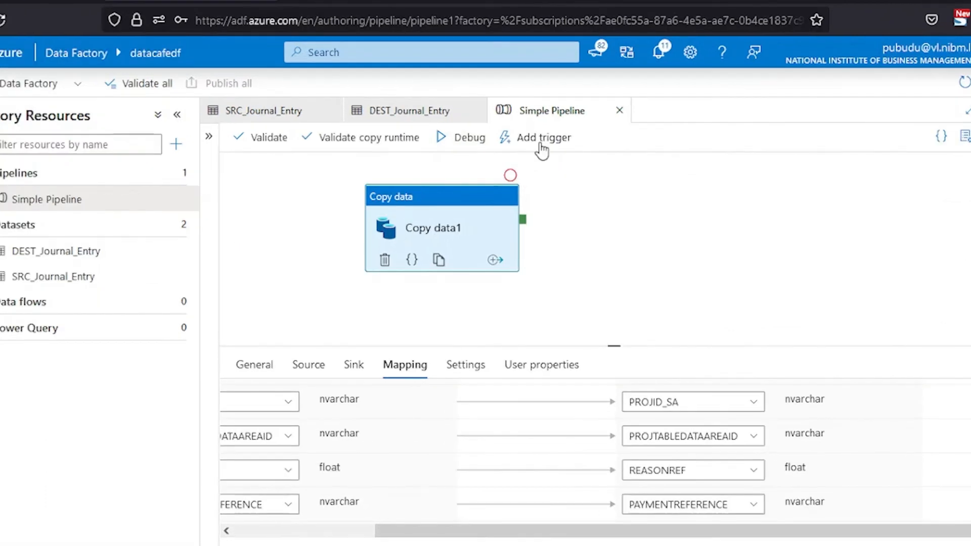
Trigger an immediate on-demand run of the published Simple Pipeline.
{"action": "left_click", "coordinate": [548, 152]}
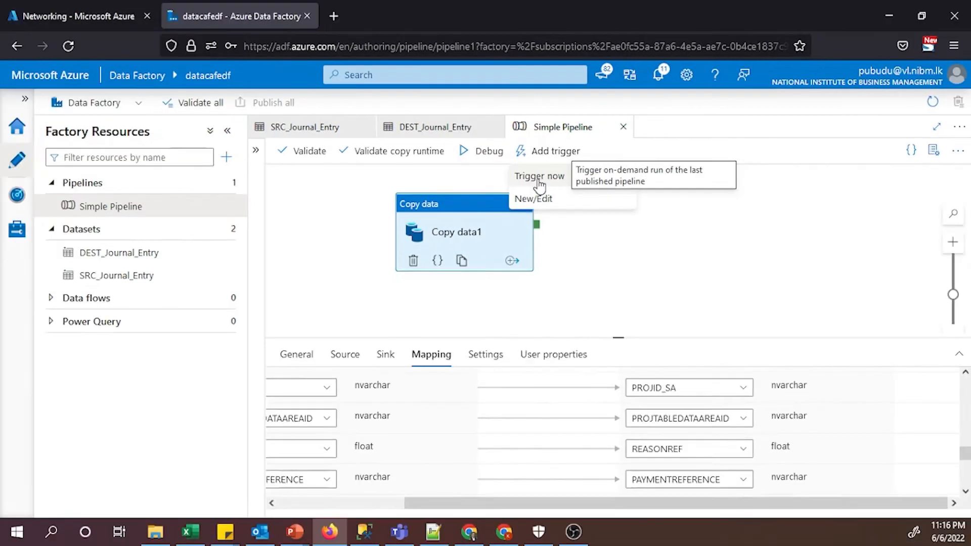
{"action": "left_click", "coordinate": [525, 167]}
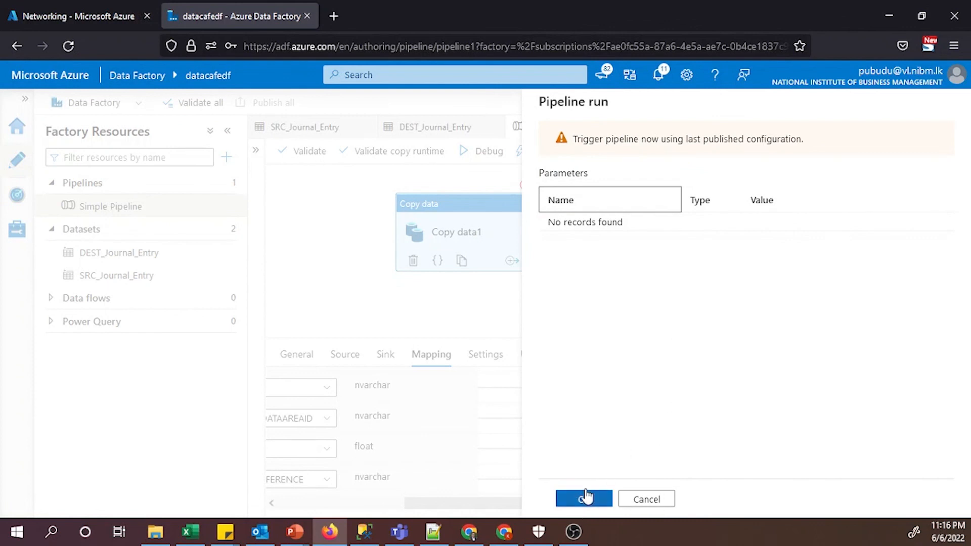
{"action": "left_click", "coordinate": [577, 501]}
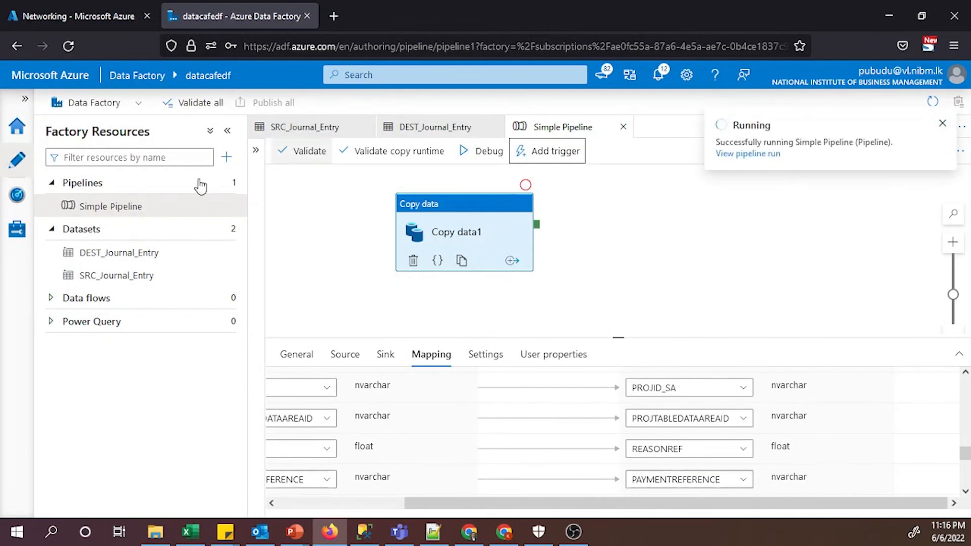
Monitor the triggered pipeline runs and refresh the list to check the status of Simple Pipeline.
{"action": "left_click", "coordinate": [17, 196]}
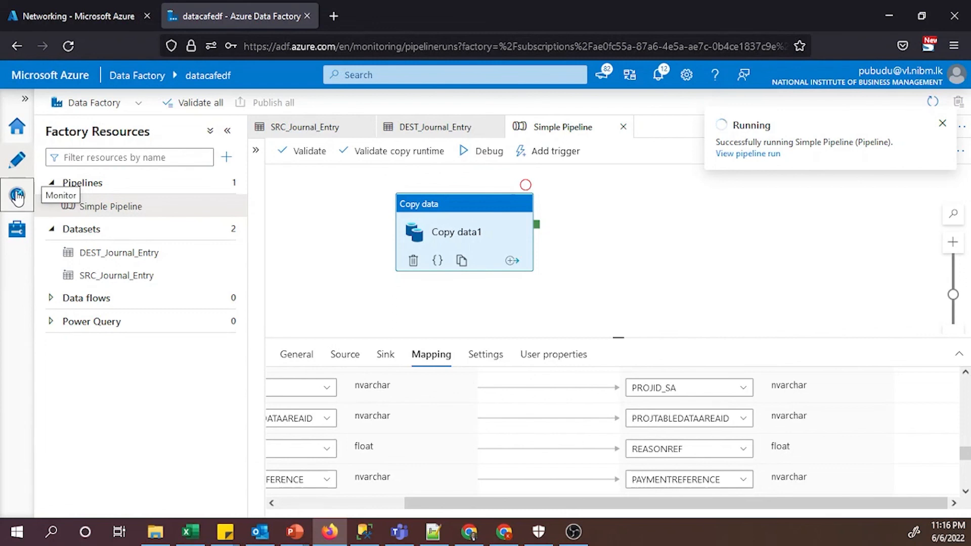
{"action": "left_click", "coordinate": [479, 139]}
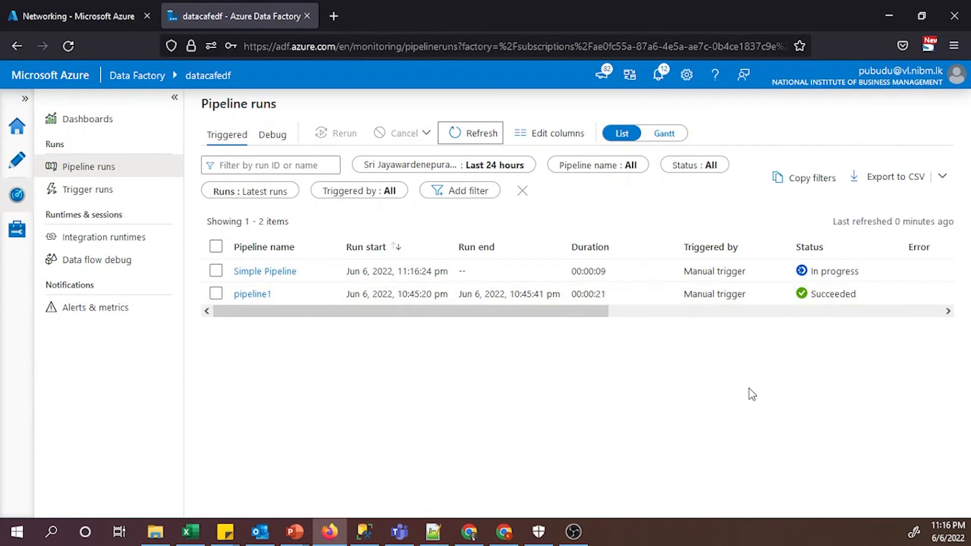
{"action": "left_click", "coordinate": [465, 137]}
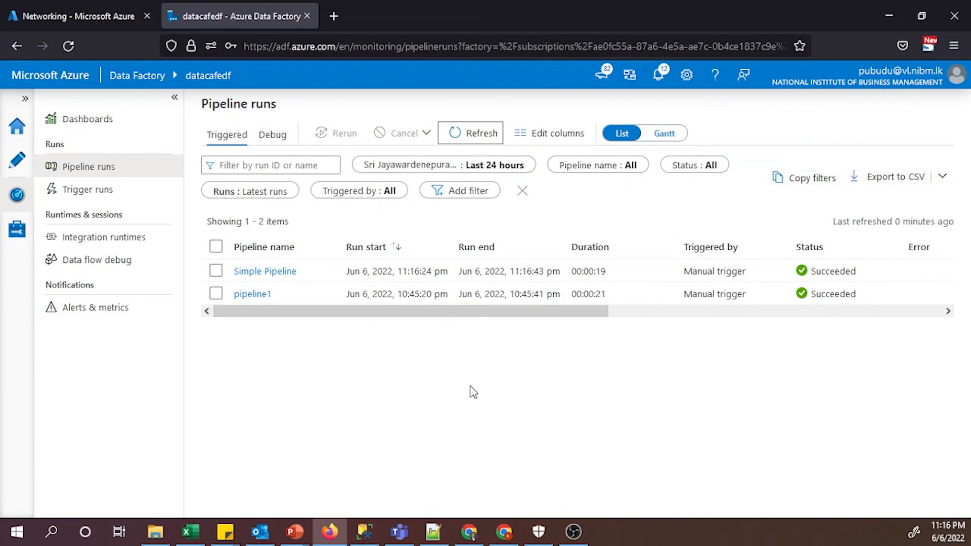
Switch to SQL Server Management Studio and rerun both SELECT queries on the SRC and DESC General_Journal_Account_Entry tables.
{"action": "left_click", "coordinate": [355, 540]}
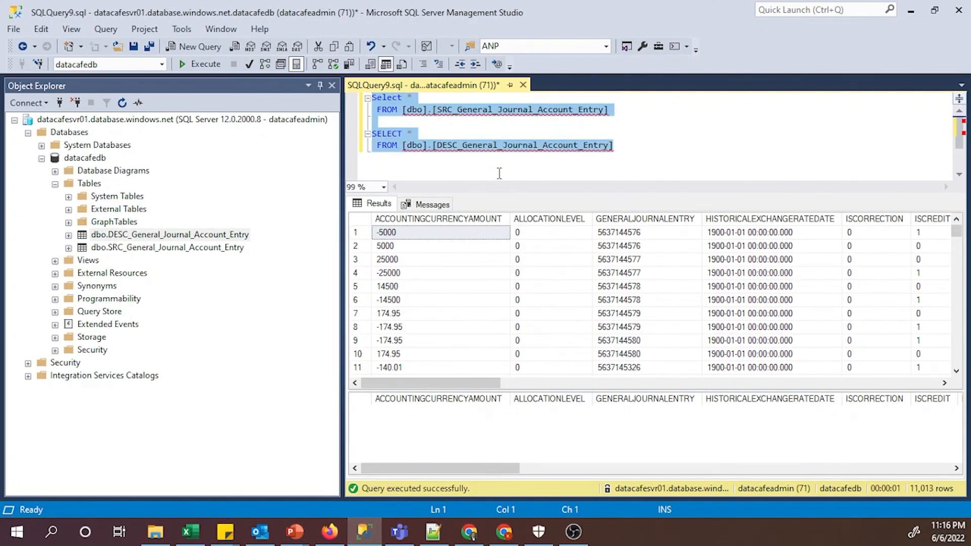
{"action": "left_click", "coordinate": [598, 147]}
{"action": "left_click_drag", "start_coordinate": [627, 152], "coordinate": [368, 97]}
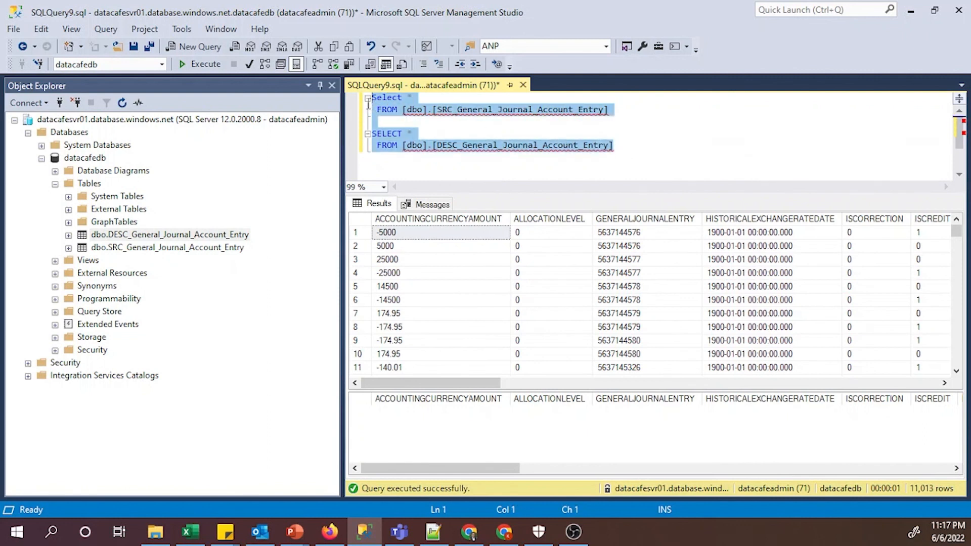
{"action": "left_click", "coordinate": [185, 65]}
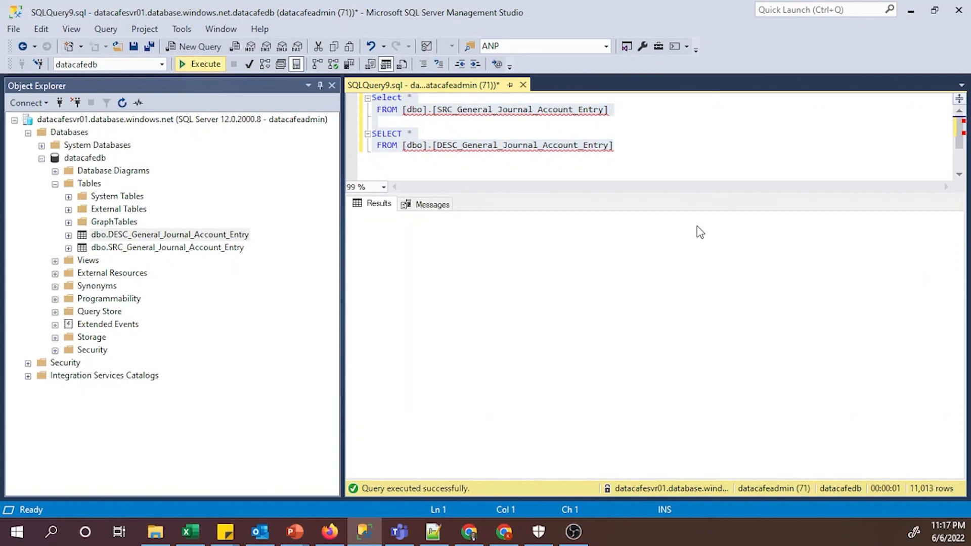